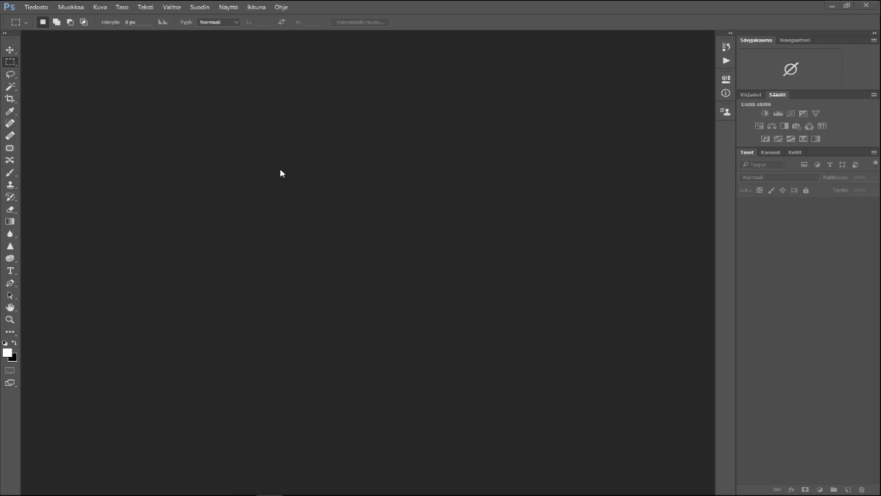
pyautogui.click(36, 7)
pyautogui.click(39, 26)
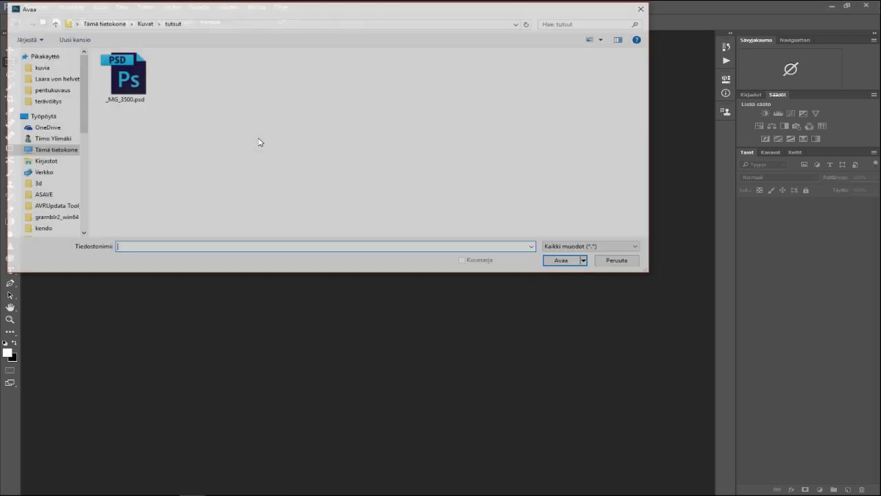
pyautogui.click(619, 261)
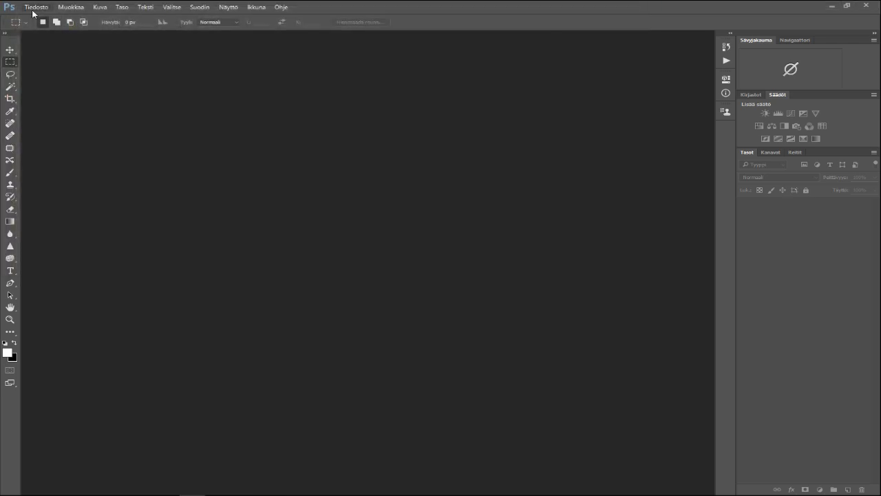
# Open _MG_3500.psd from the tutsut folder, keeping its embedded ProPhoto RGB colour profile
pyautogui.click(36, 7)
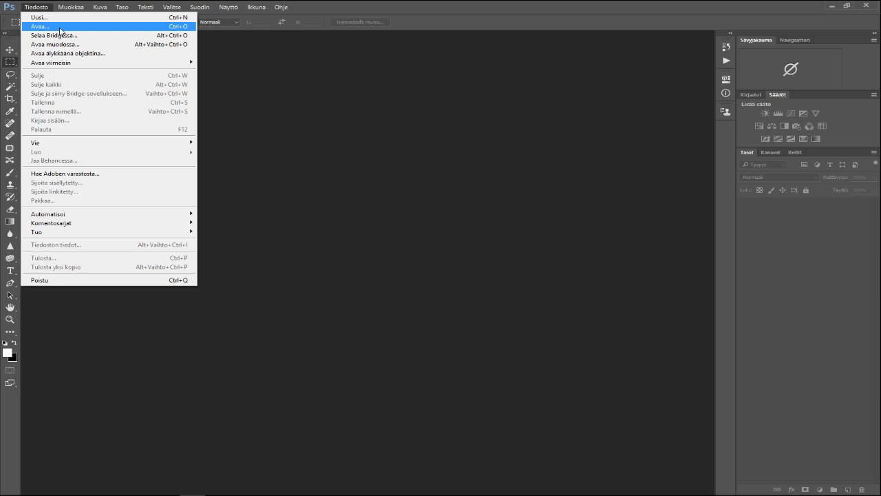
pyautogui.click(59, 28)
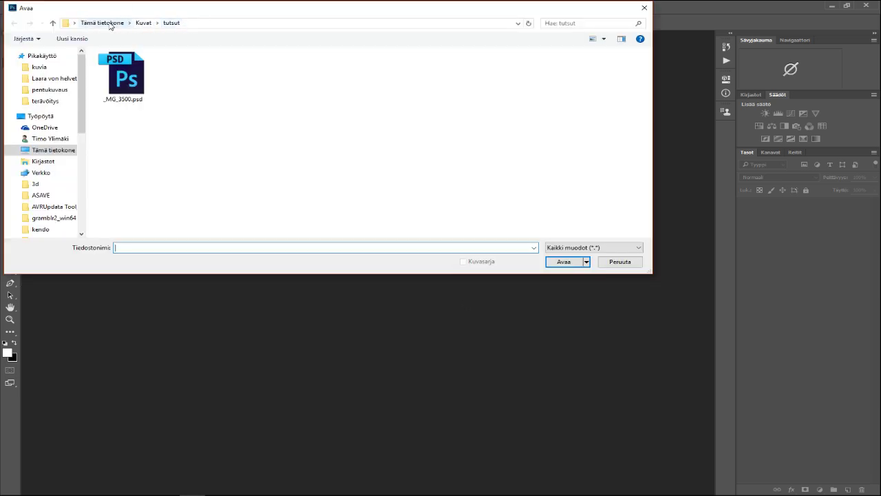
pyautogui.moveTo(174, 7); pyautogui.dragTo(304, 146)
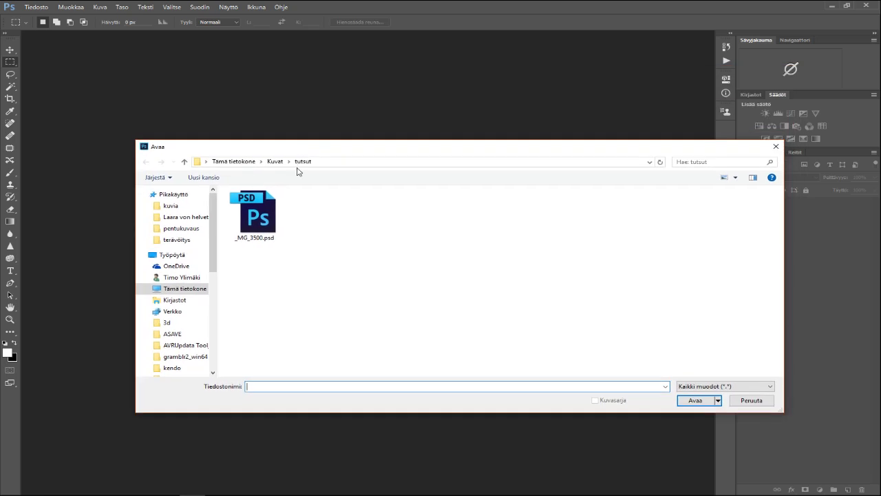
pyautogui.click(280, 234)
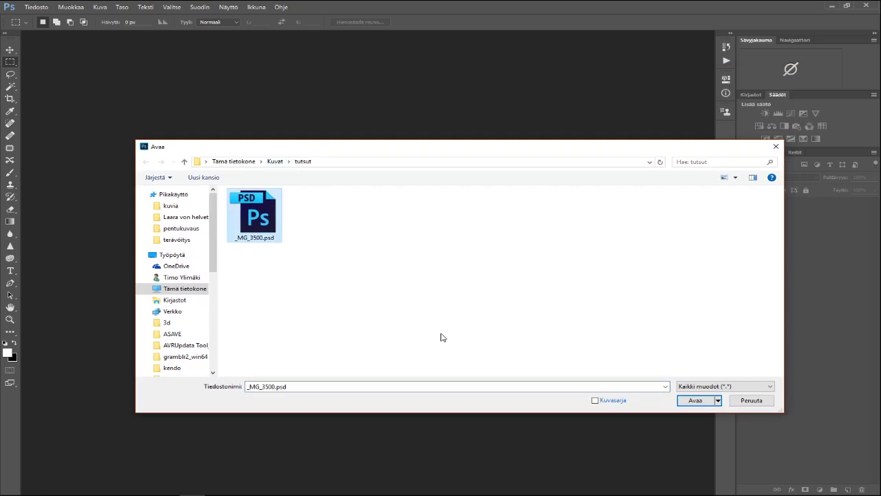
pyautogui.click(696, 401)
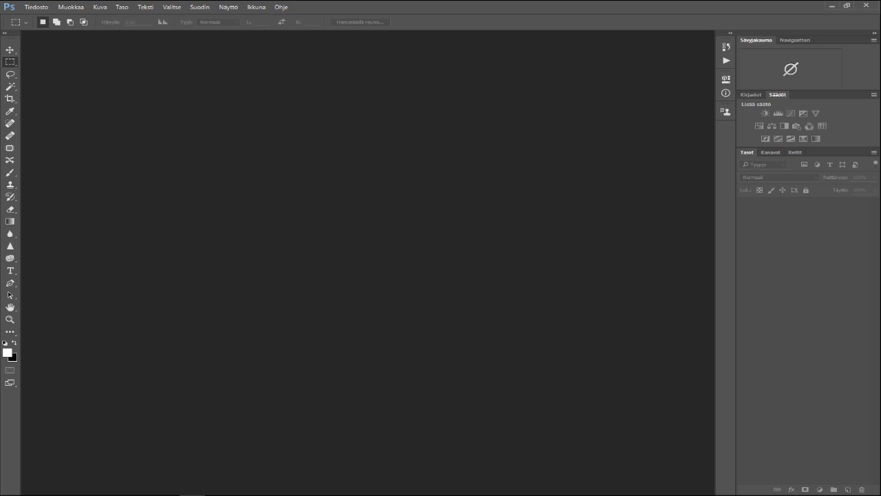
pyautogui.moveTo(309, 99); pyautogui.dragTo(379, 165)
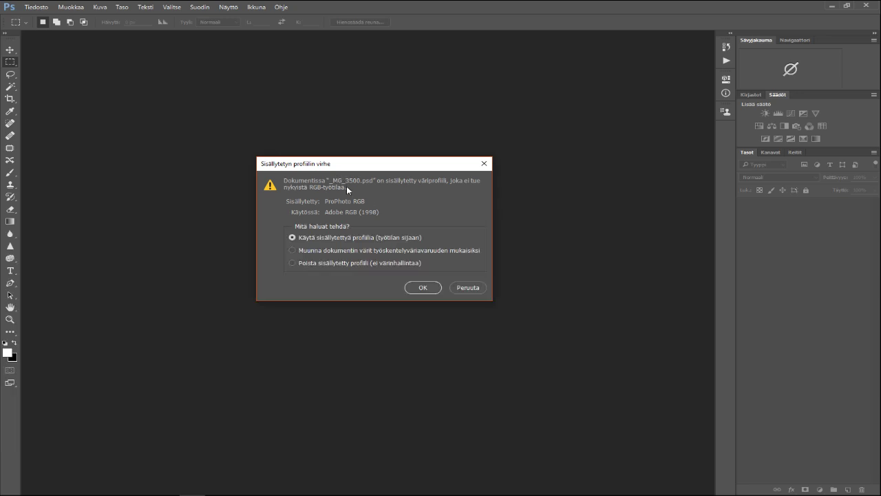
pyautogui.click(421, 288)
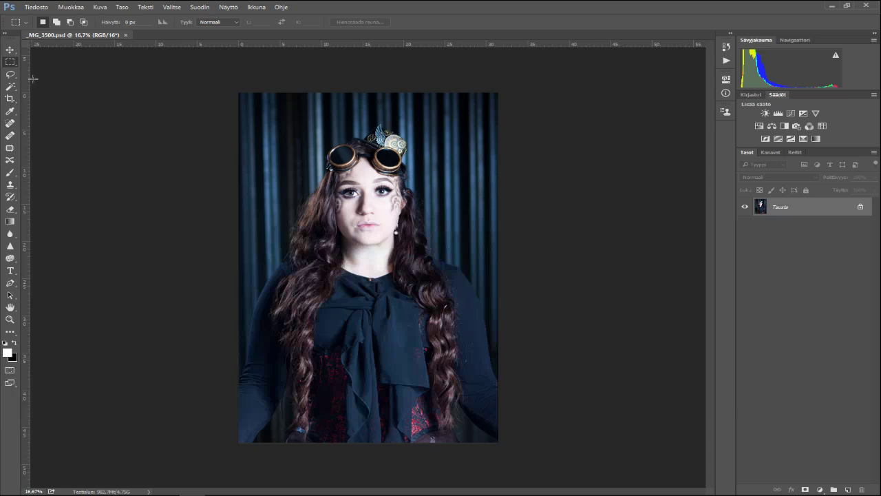
# Try the JPEG and Photoshop PSD formats for saving the photo under a new name, and cancel the save
pyautogui.click(44, 8)
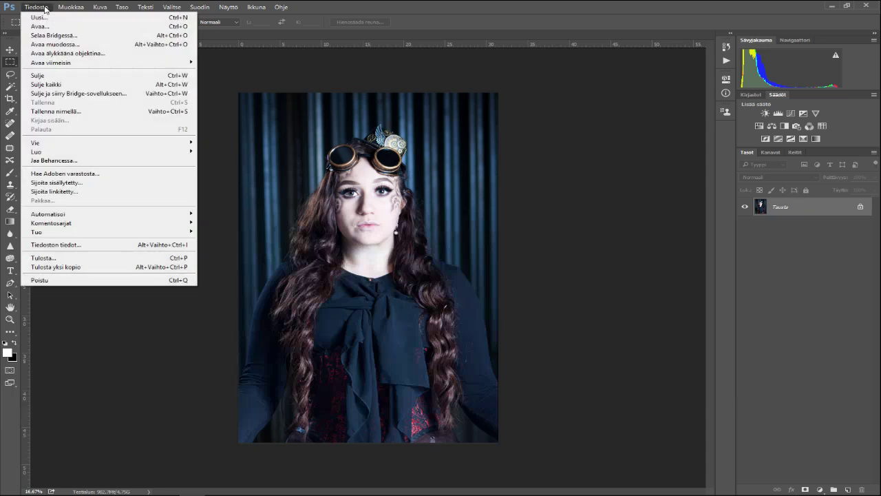
pyautogui.click(42, 10)
pyautogui.click(41, 10)
pyautogui.click(82, 111)
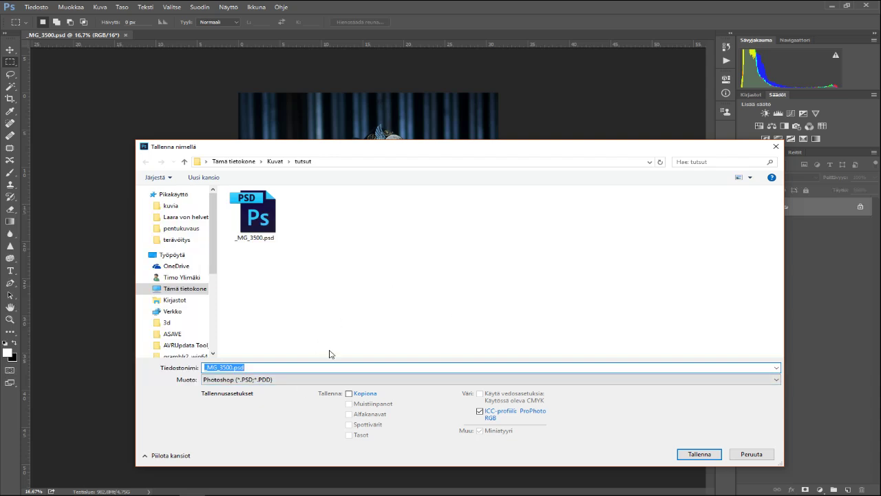
pyautogui.click(301, 380)
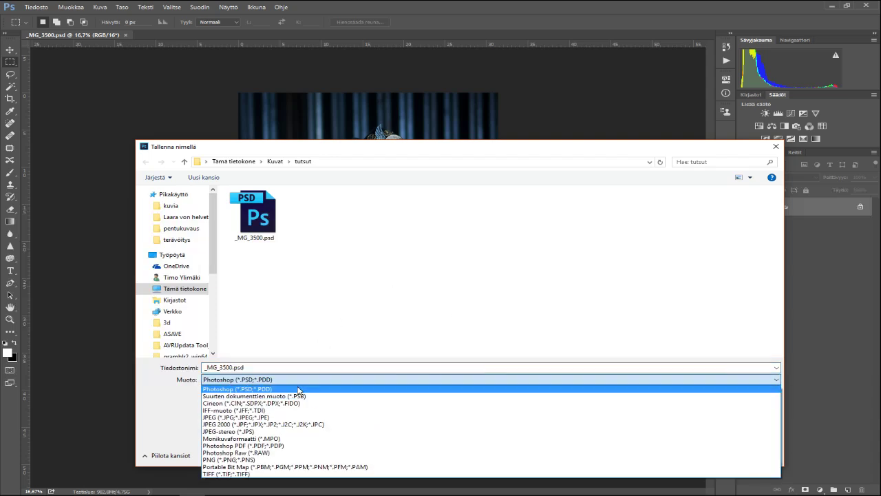
pyautogui.click(298, 390)
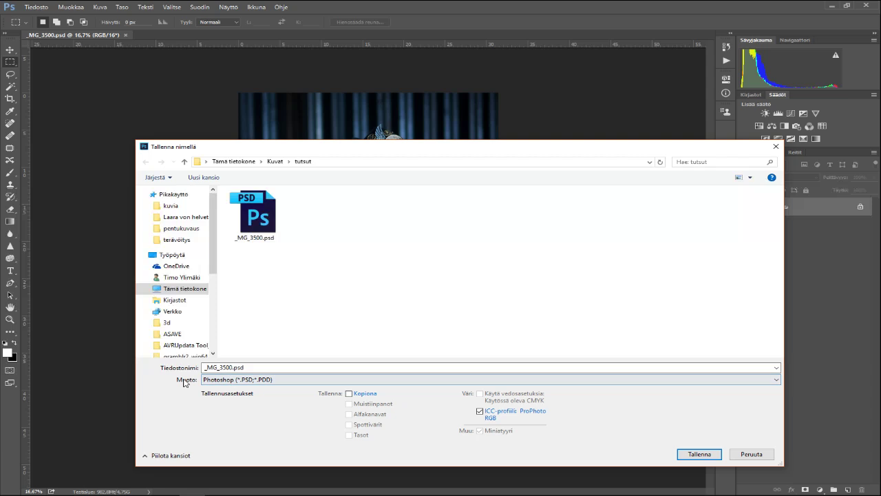
pyautogui.click(280, 381)
pyautogui.scroll(-1, 274, 396)
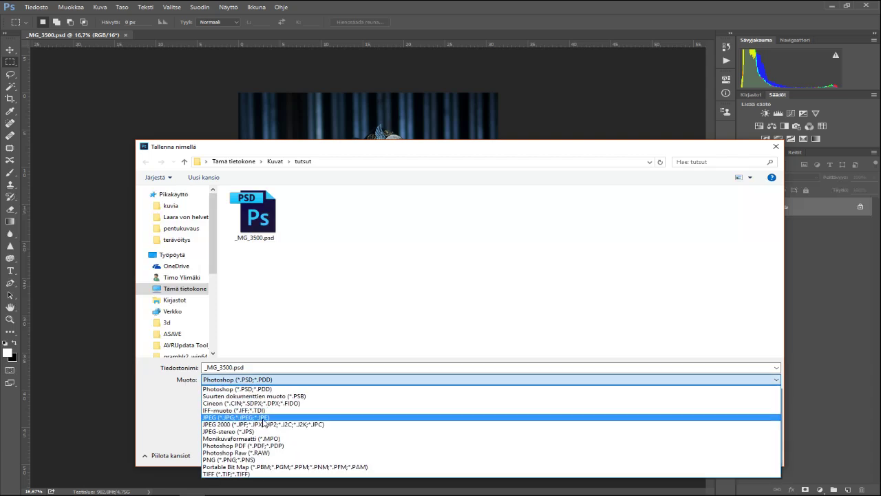
pyautogui.click(263, 422)
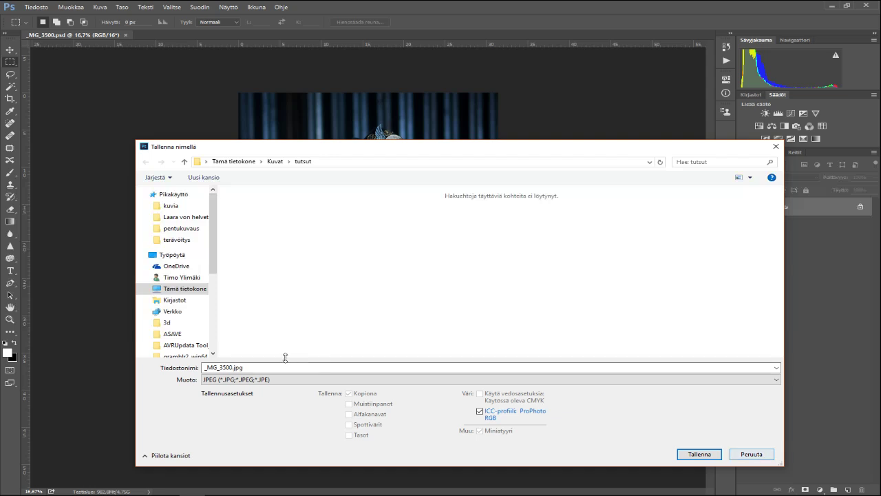
pyautogui.click(287, 379)
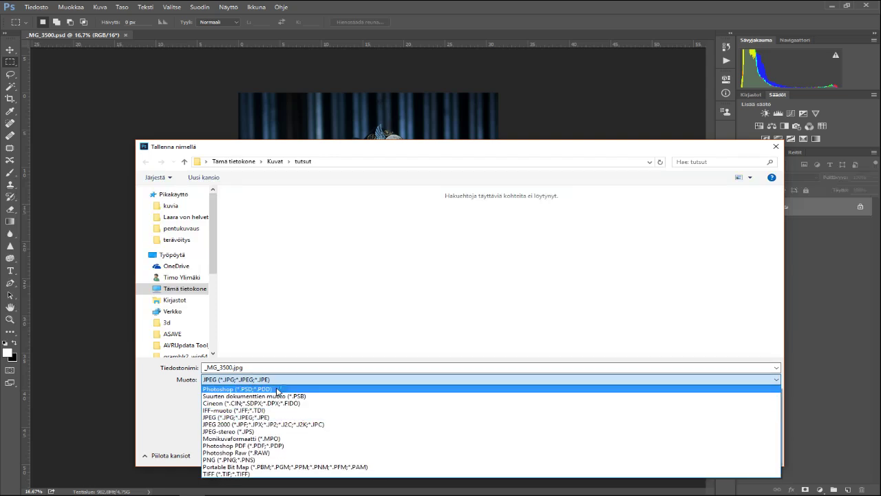
pyautogui.click(278, 390)
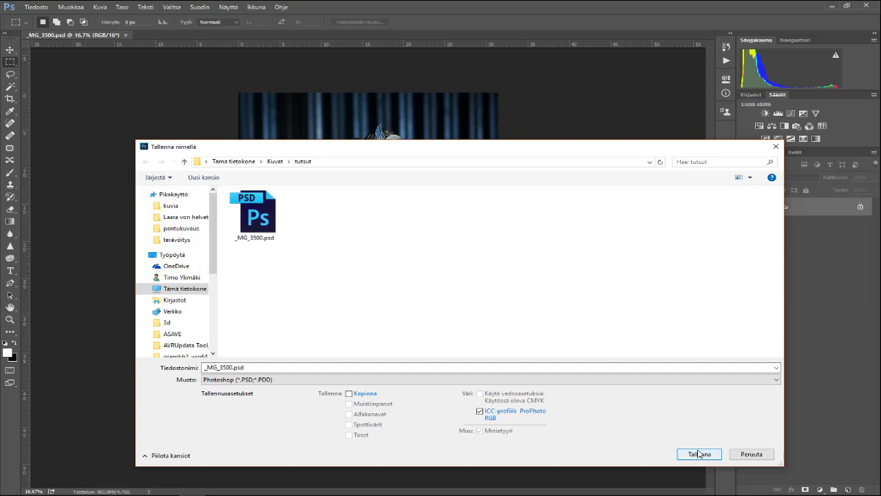
pyautogui.click(751, 454)
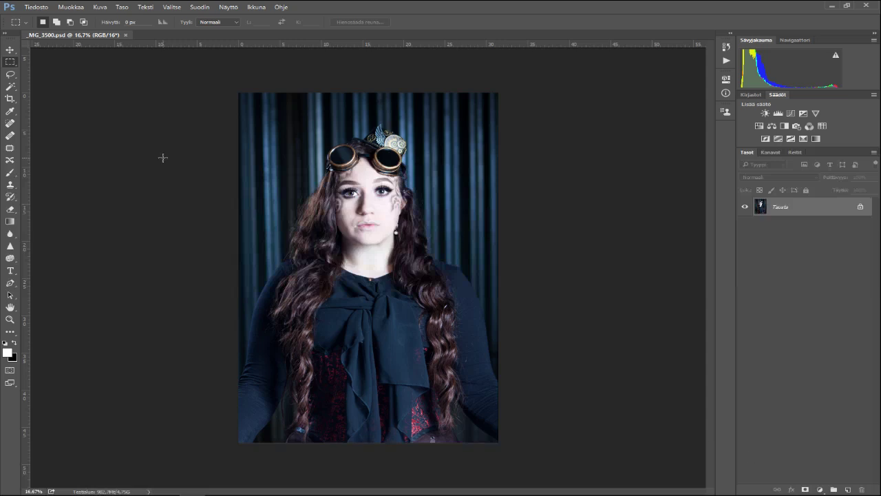
# Refresh the histogram, try converting the locked background into a regular layer with the default settings, and undo the conversion
pyautogui.click(835, 56)
pyautogui.doubleClick(811, 209)
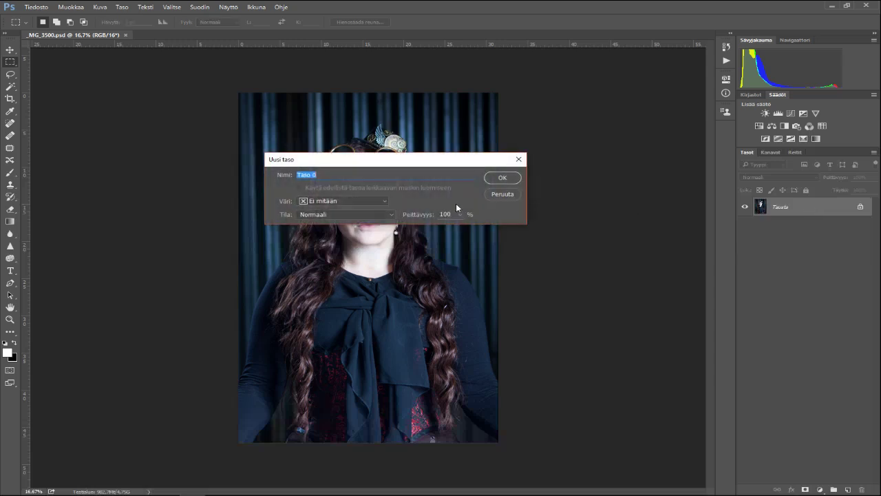
pyautogui.click(500, 196)
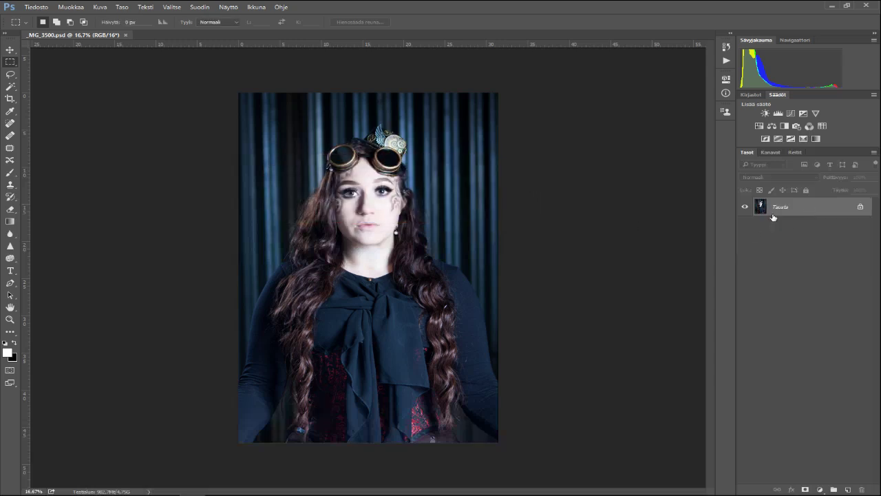
pyautogui.doubleClick(820, 209)
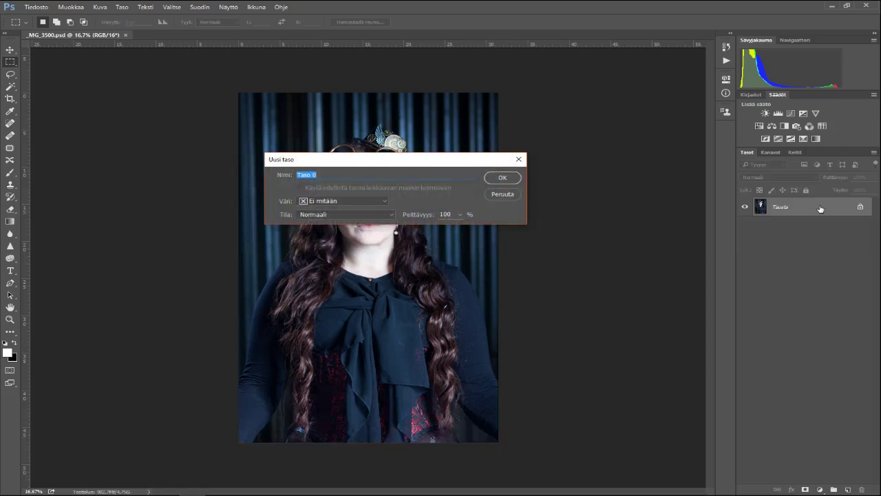
pyautogui.click(512, 180)
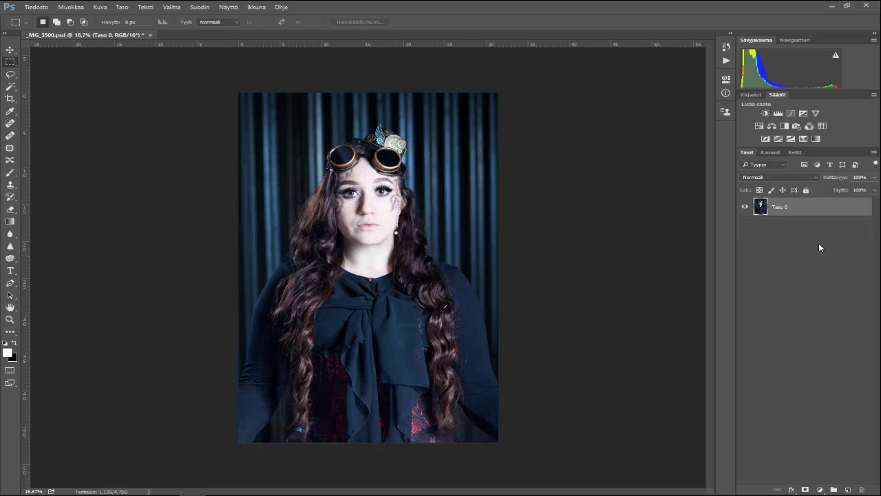
pyautogui.hotkey('ctrl', 'z')
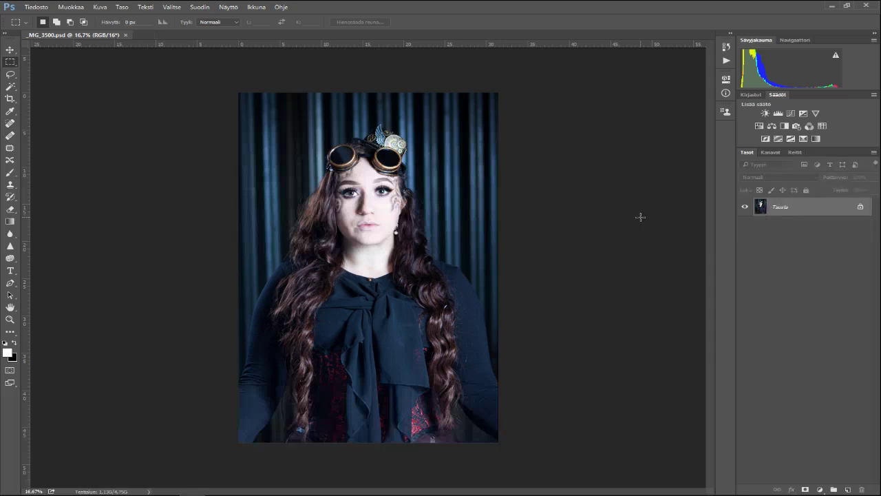
pyautogui.doubleClick(787, 208)
pyautogui.click(514, 179)
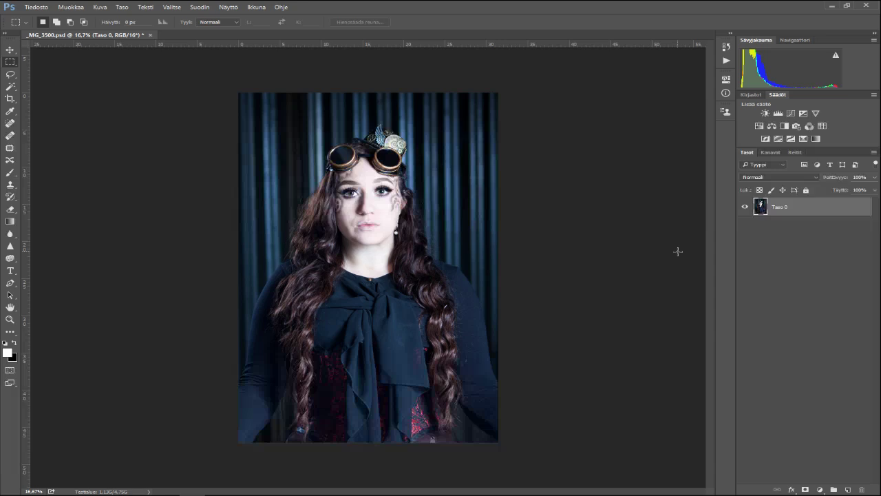
pyautogui.hotkey('ctrl', 'z')
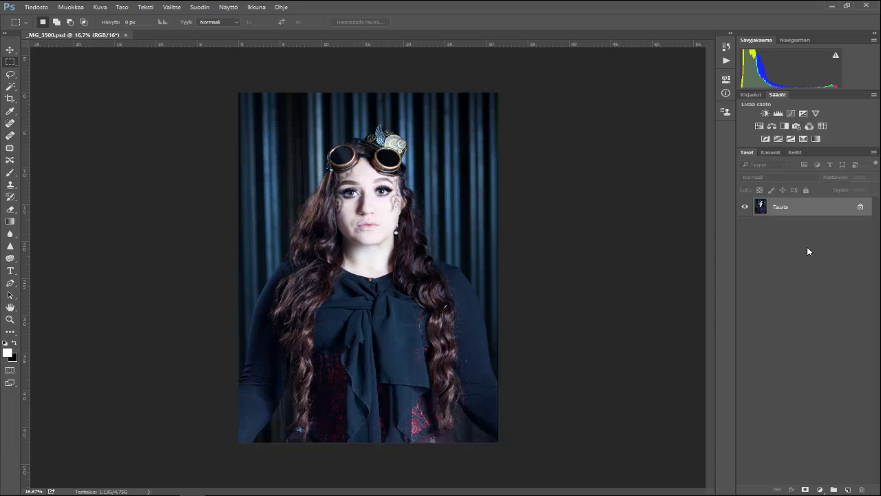
pyautogui.click(726, 49)
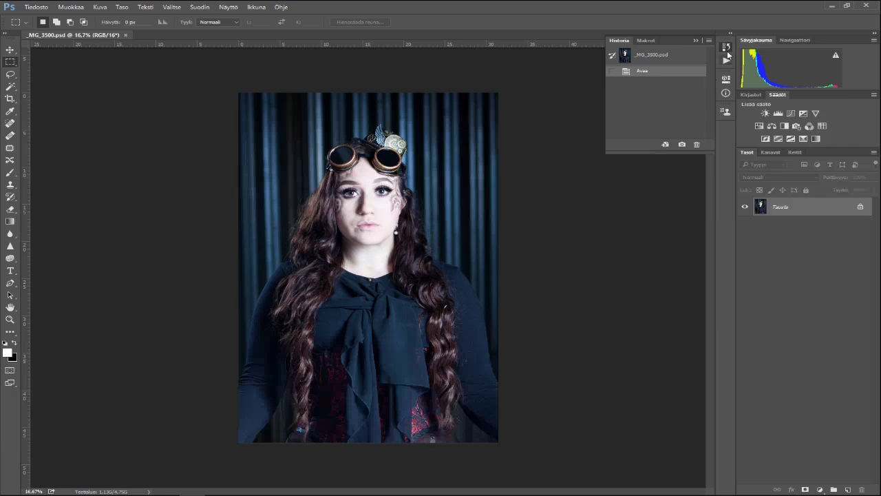
pyautogui.click(728, 49)
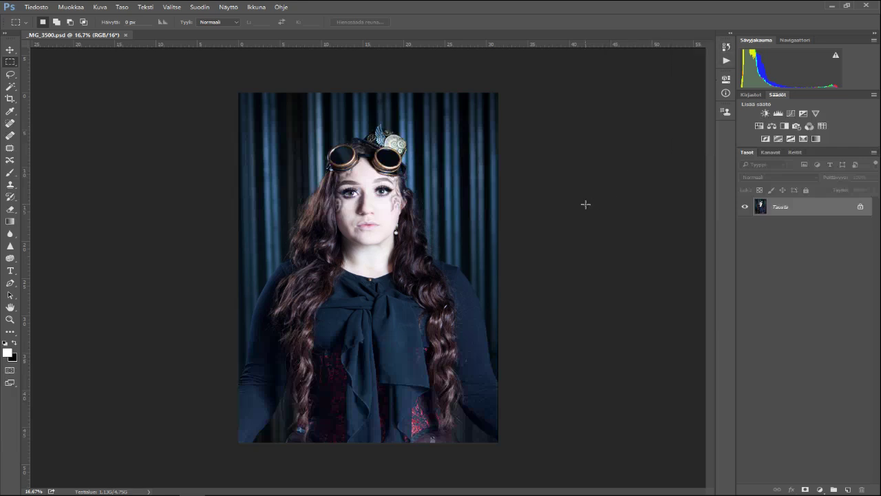
# Paint freehand white strokes over the portrait's face, hair and chest with the soft Brush tool
pyautogui.click(13, 173)
pyautogui.moveTo(310, 296)
pyautogui.mouseDown()
pyautogui.moveTo(427, 310)
pyautogui.moveTo(314, 207)
pyautogui.mouseUp()
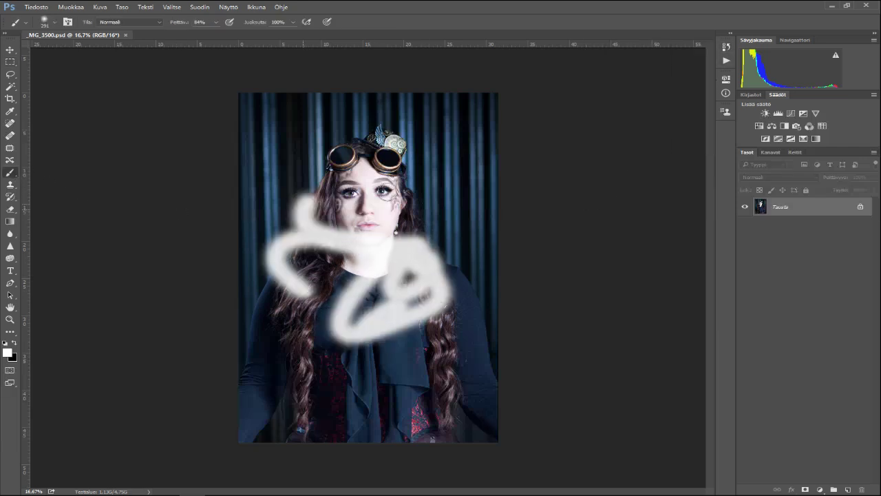
pyautogui.moveTo(334, 90)
pyautogui.mouseDown()
pyautogui.moveTo(339, 129)
pyautogui.moveTo(310, 214)
pyautogui.mouseUp()
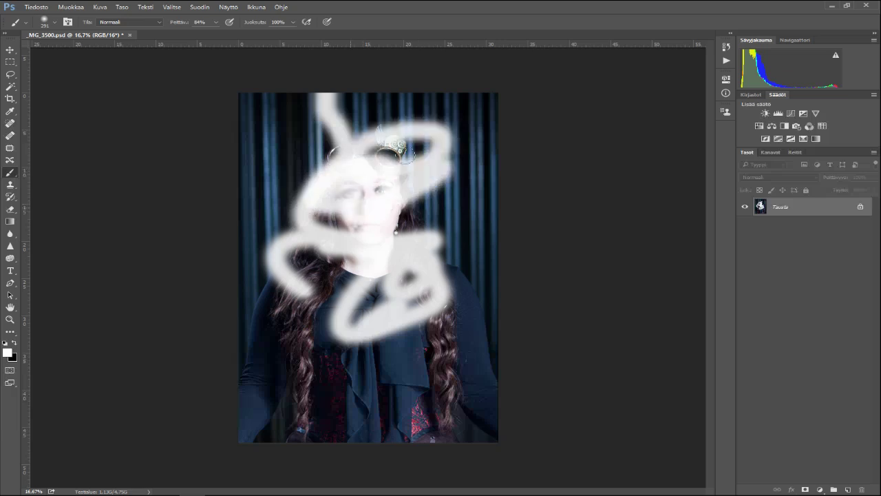
pyautogui.moveTo(389, 152); pyautogui.dragTo(415, 153)
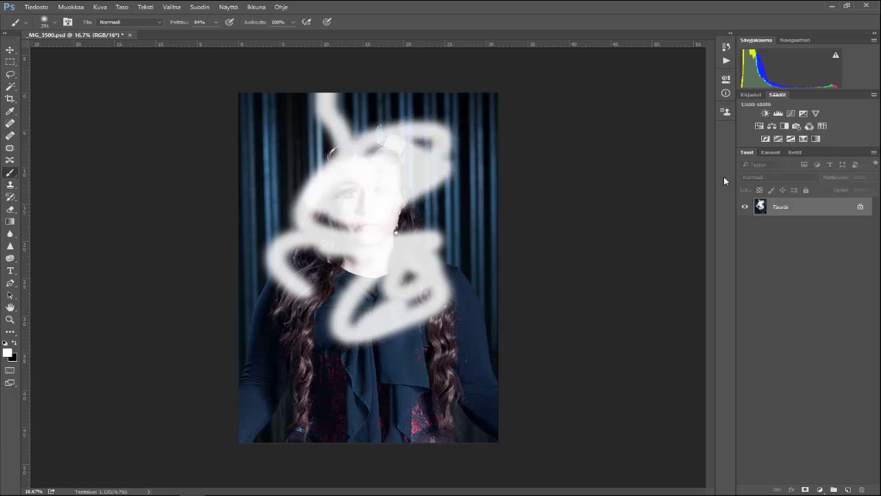
# Undo and redo the latest brush stroke several times to compare the photo with and without it
pyautogui.hotkey('ctrl', 'z')
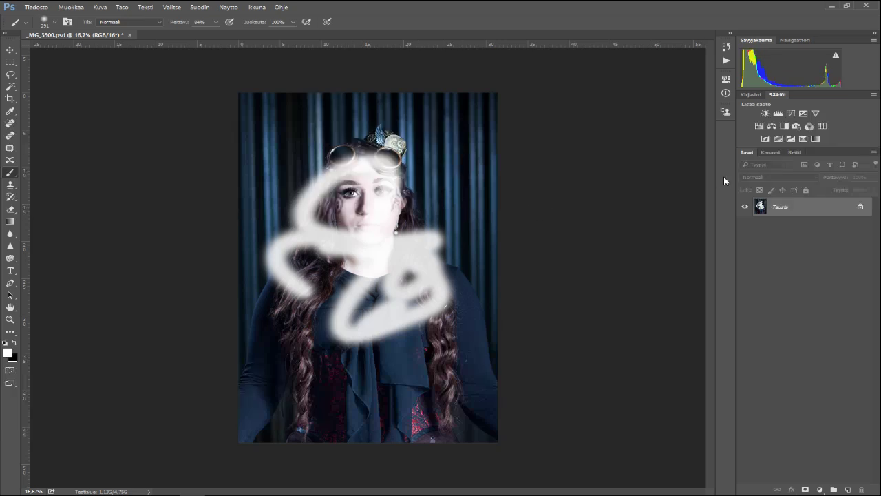
pyautogui.hotkey('ctrl', 'z')
pyautogui.hotkey('ctrl', 'z')
pyautogui.hotkey('ctrl', 'z')
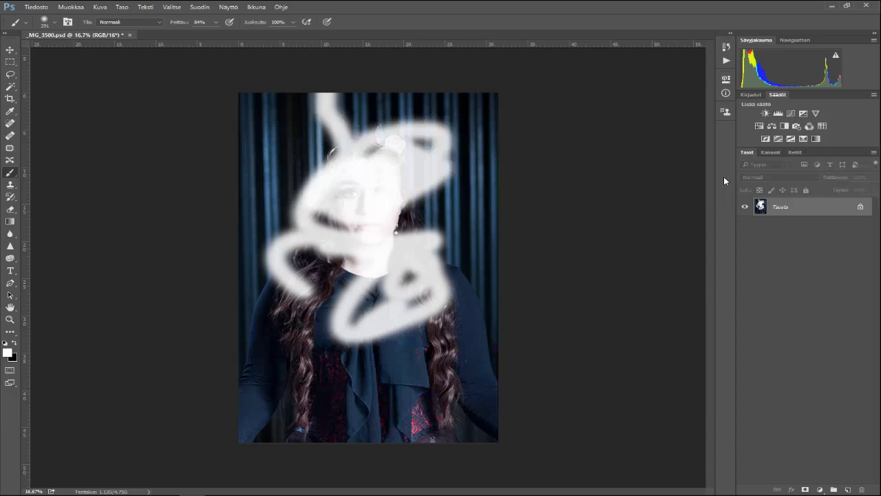
pyautogui.hotkey('ctrl', 'z')
pyautogui.hotkey('ctrl', 'z')
# Switch between the two brush stroke states in the history and revert the photo to its opened state
pyautogui.click(727, 47)
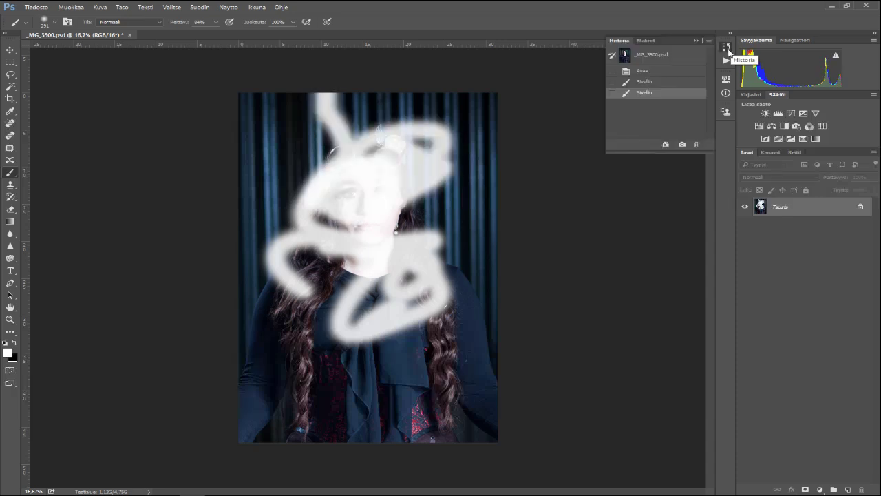
pyautogui.click(645, 81)
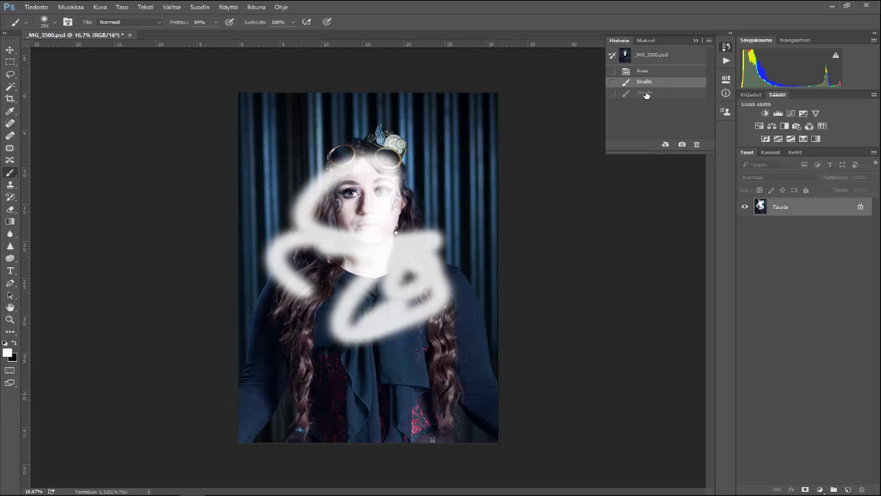
pyautogui.click(646, 93)
pyautogui.click(646, 82)
pyautogui.click(647, 93)
pyautogui.click(647, 84)
pyautogui.click(647, 72)
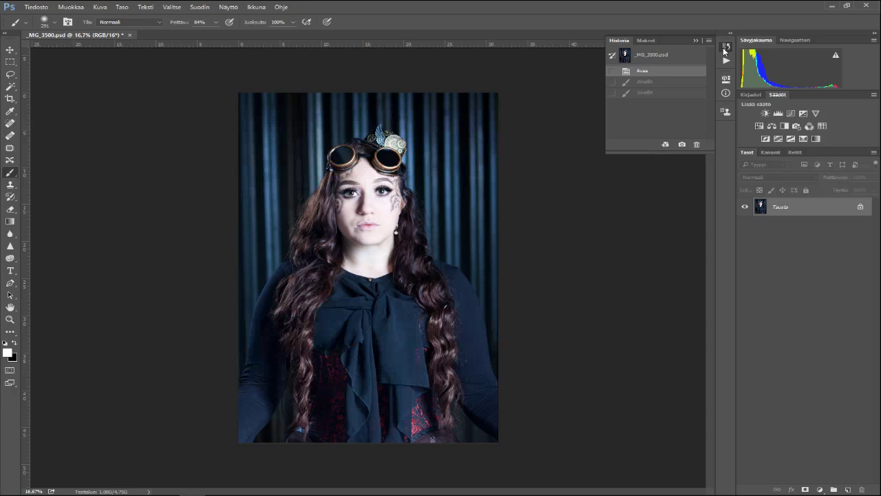
# Collapse the history and duplicate the background layer
pyautogui.click(724, 49)
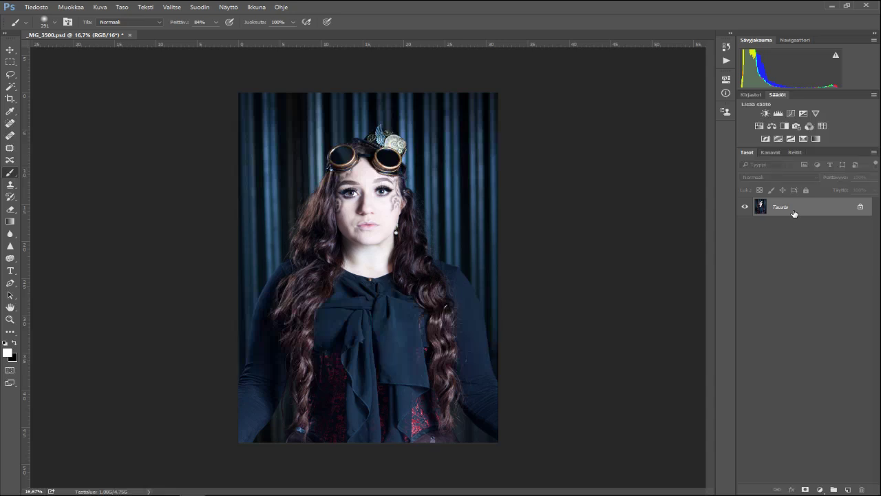
pyautogui.hotkey('ctrl', 'j')
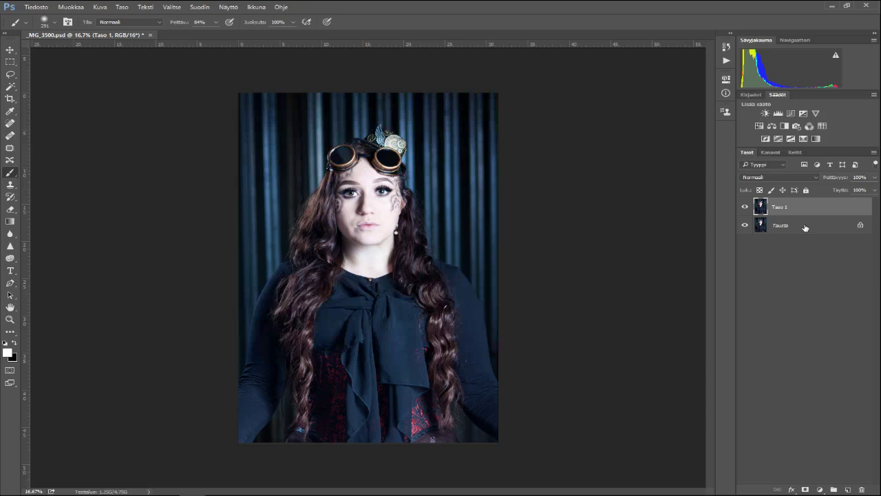
pyautogui.click(837, 55)
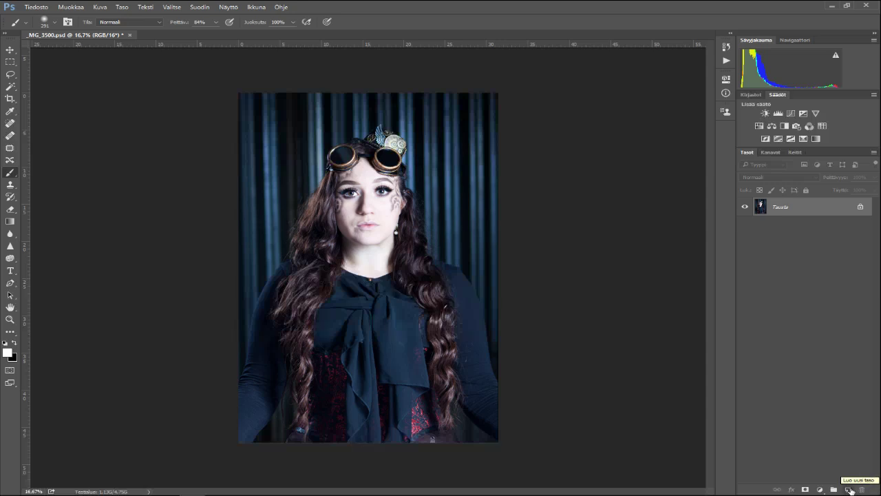
# Add a new empty layer and briefly hide the background to view the empty layer on its own
pyautogui.click(848, 490)
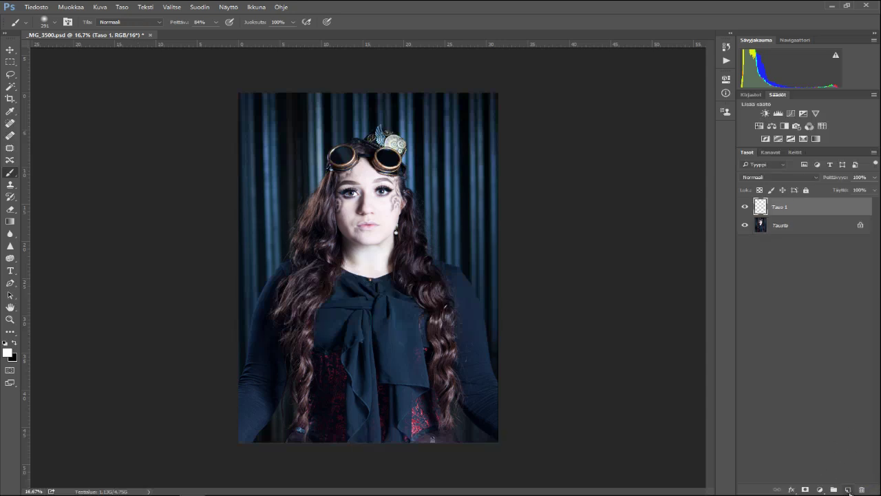
pyautogui.click(745, 225)
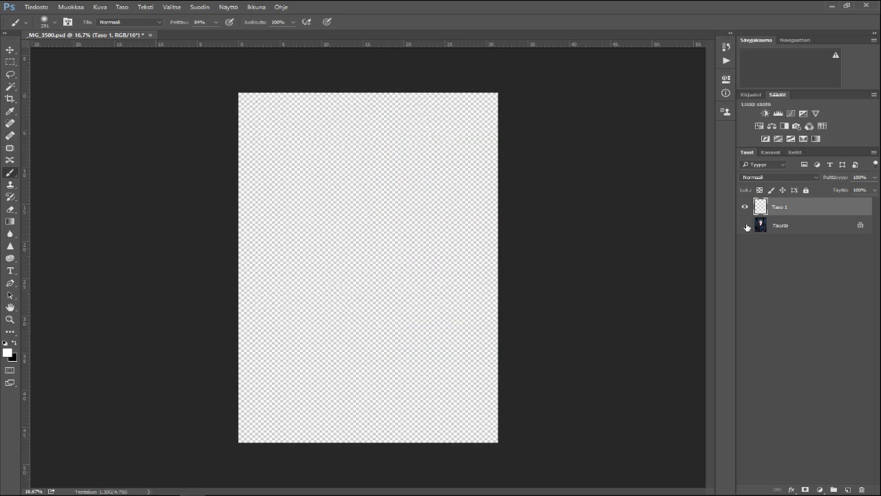
pyautogui.click(744, 225)
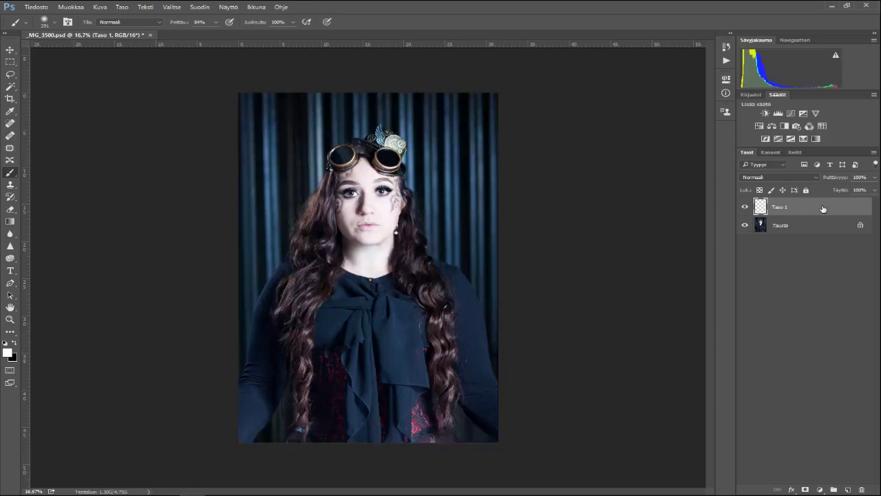
# Paint white freehand over the face on the empty layer at 47% layer opacity, and delete that layer
pyautogui.moveTo(288, 245)
pyautogui.mouseDown()
pyautogui.moveTo(285, 236)
pyautogui.moveTo(426, 209)
pyautogui.moveTo(397, 282)
pyautogui.mouseUp()
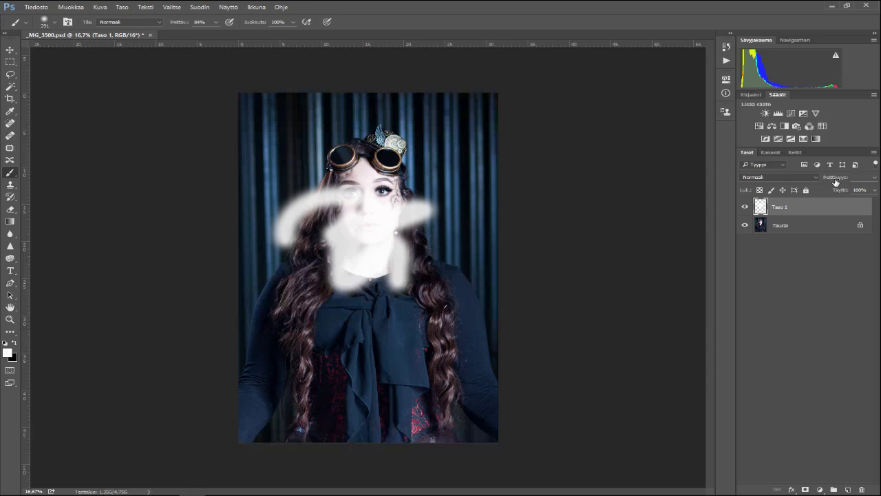
pyautogui.moveTo(835, 180); pyautogui.dragTo(808, 182)
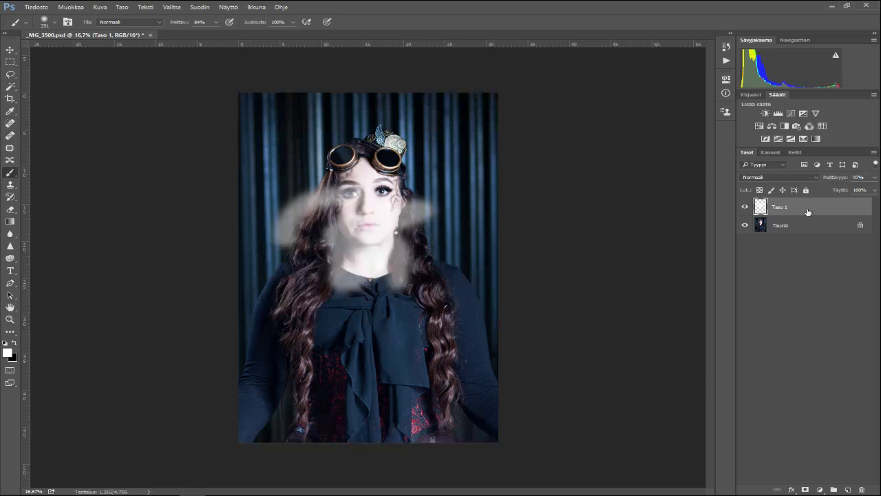
pyautogui.press('Delete')
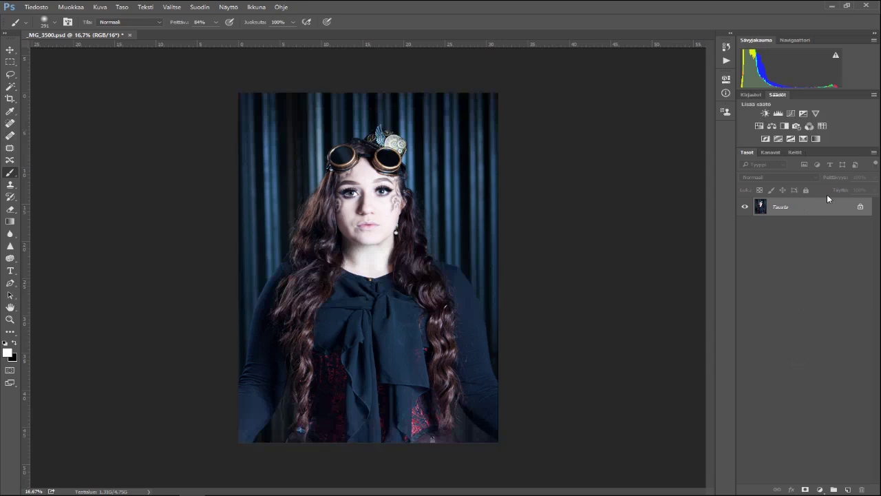
# Duplicate the background layer and apply the High Pass filter (Ylipäästö) to the copy with a slightly reduced radius
pyautogui.hotkey('ctrl', 'j')
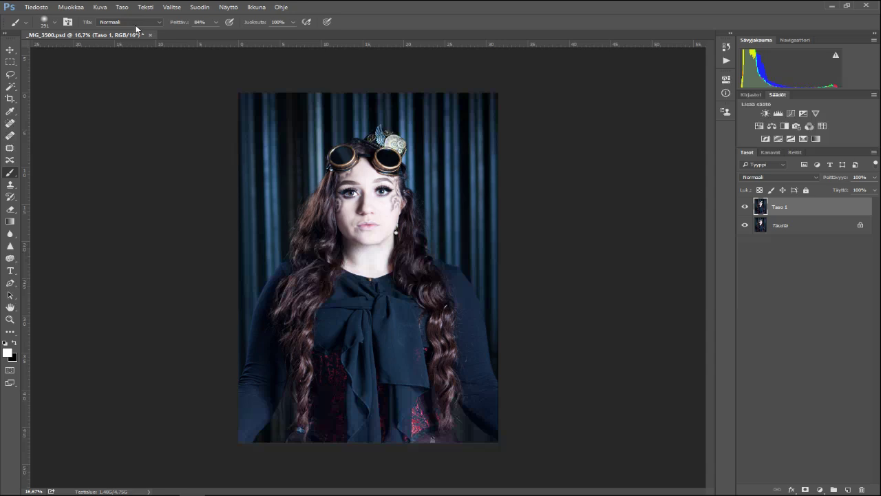
pyautogui.click(101, 8)
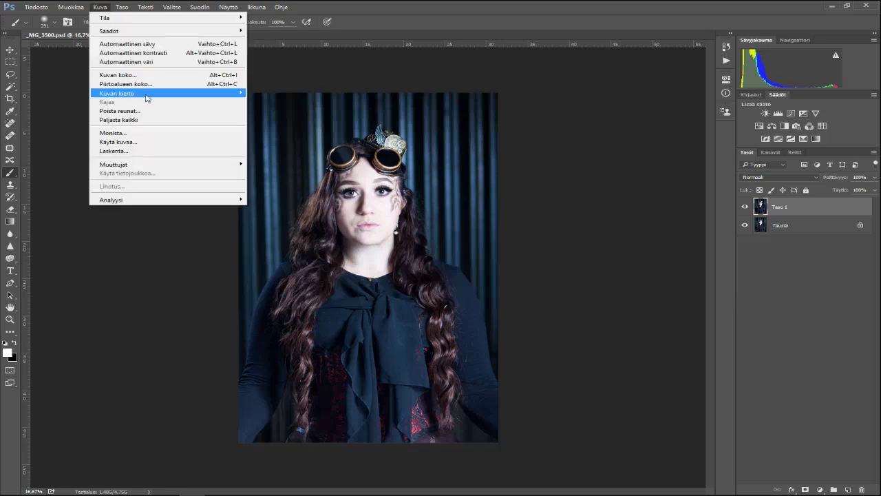
pyautogui.moveTo(200, 7)
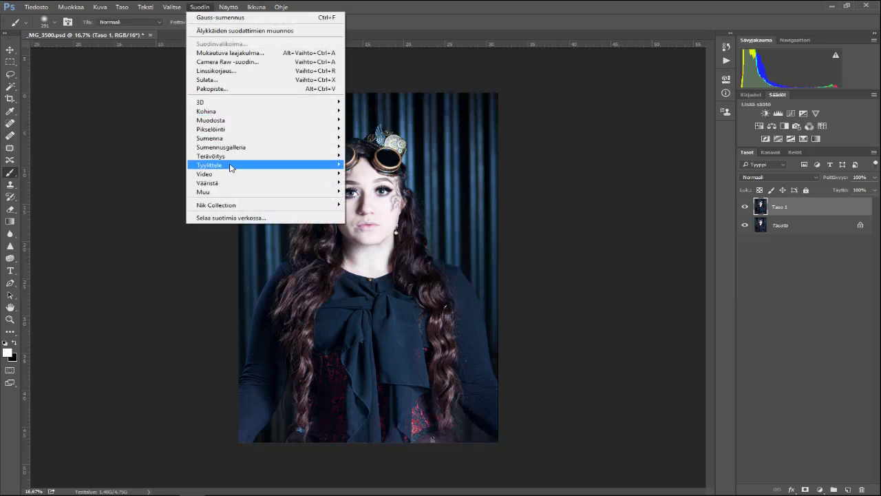
pyautogui.moveTo(252, 193)
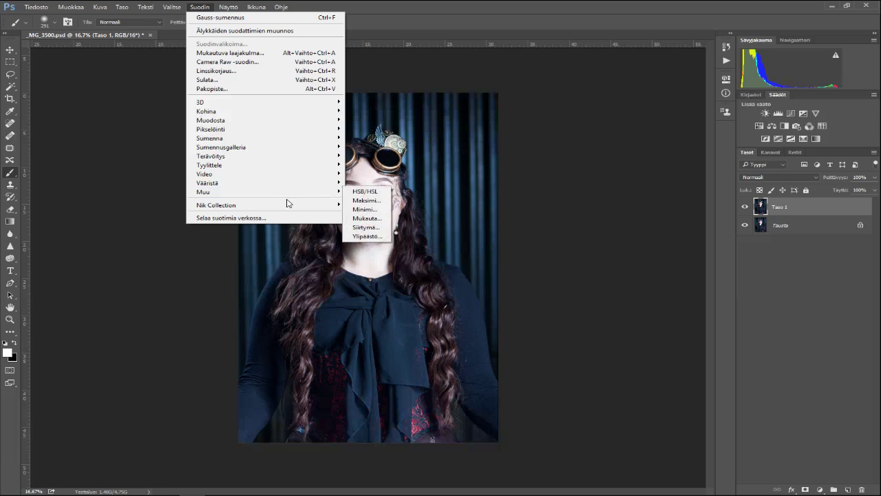
pyautogui.click(367, 236)
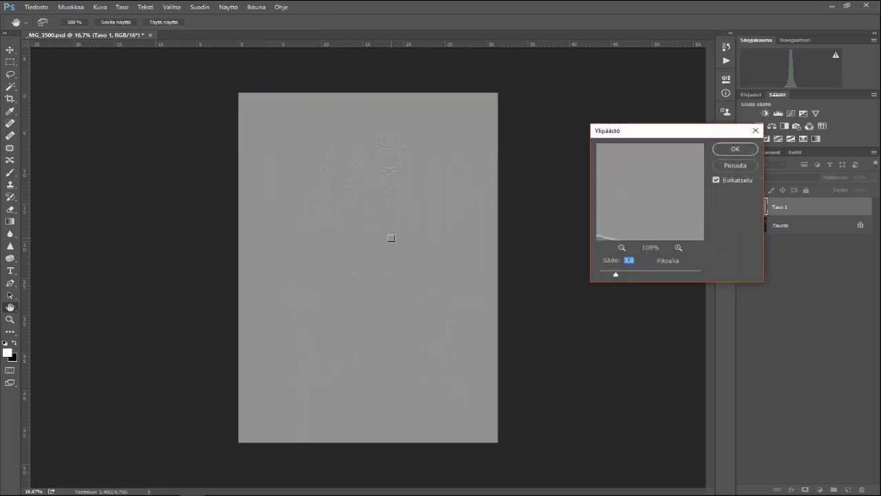
pyautogui.moveTo(616, 276); pyautogui.dragTo(613, 276)
pyautogui.click(736, 149)
# Set the filtered layer's blend mode to Linear Light (Lineaarinen valo) and compare the photo with and without the layer
pyautogui.click(778, 177)
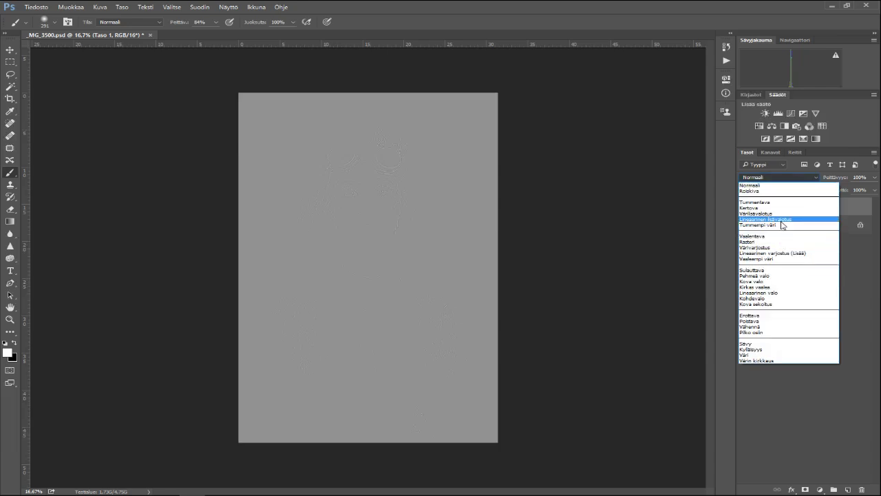
pyautogui.click(781, 293)
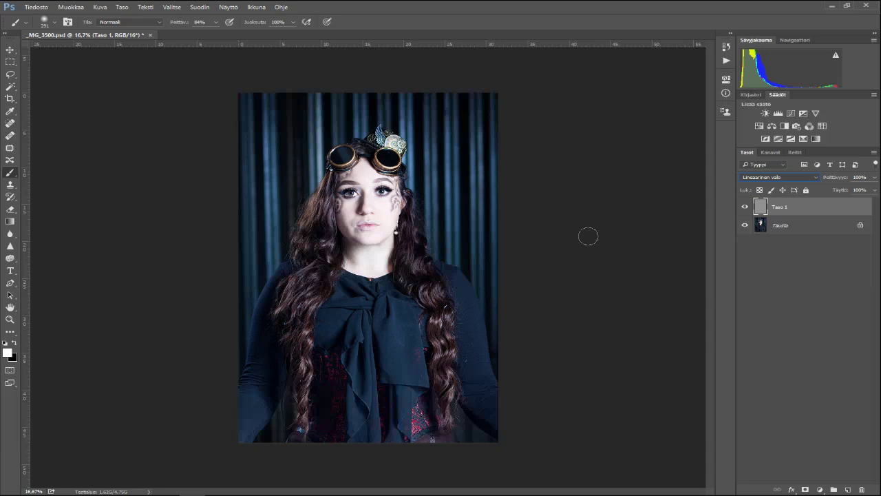
pyautogui.click(745, 207)
pyautogui.click(745, 206)
pyautogui.click(745, 206)
pyautogui.click(745, 206)
pyautogui.click(745, 206)
pyautogui.click(744, 207)
# Examine the sharpening up close on the face and hair with the filtered layer hidden and shown
pyautogui.click(10, 319)
pyautogui.moveTo(347, 165); pyautogui.dragTo(381, 213)
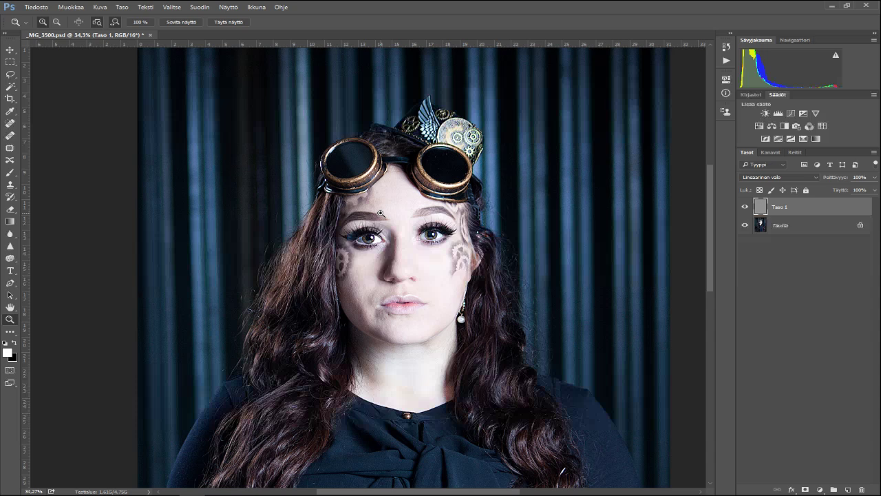
pyautogui.moveTo(409, 236); pyautogui.dragTo(606, 256)
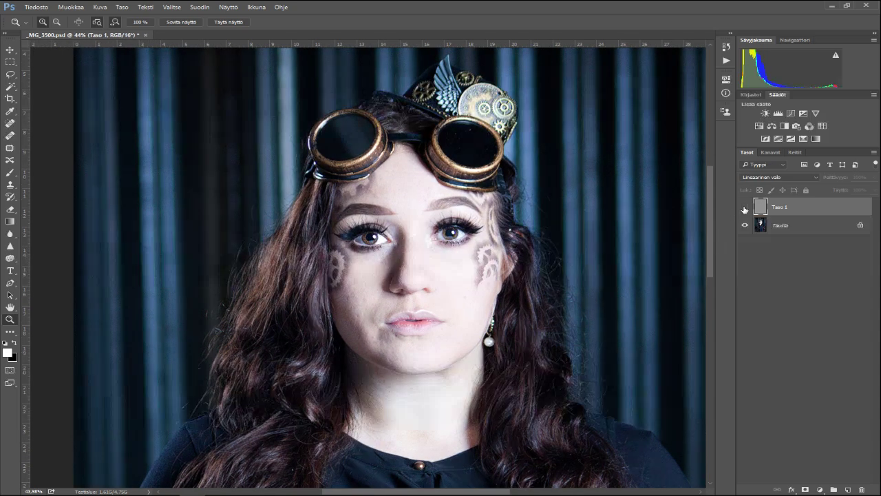
pyautogui.moveTo(389, 248)
pyautogui.mouseDown()
pyautogui.moveTo(403, 248)
pyautogui.moveTo(371, 247)
pyautogui.moveTo(413, 249)
pyautogui.moveTo(385, 249)
pyautogui.mouseUp()
pyautogui.click(837, 261)
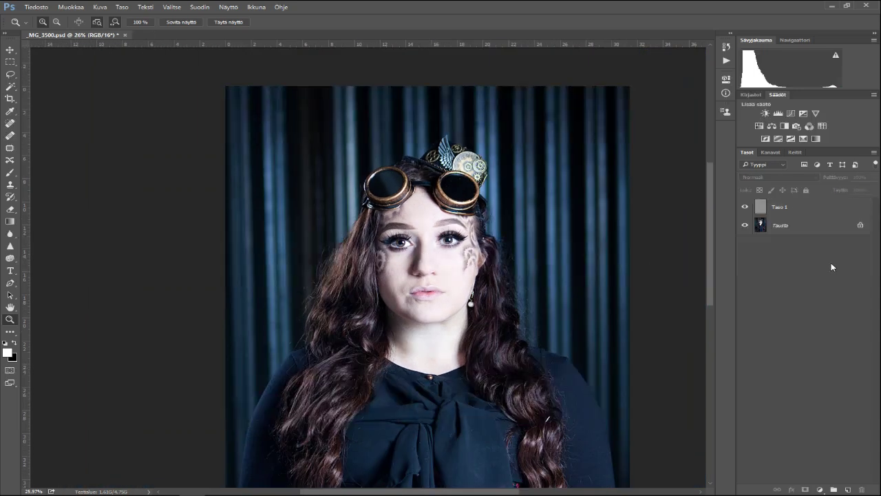
pyautogui.click(801, 212)
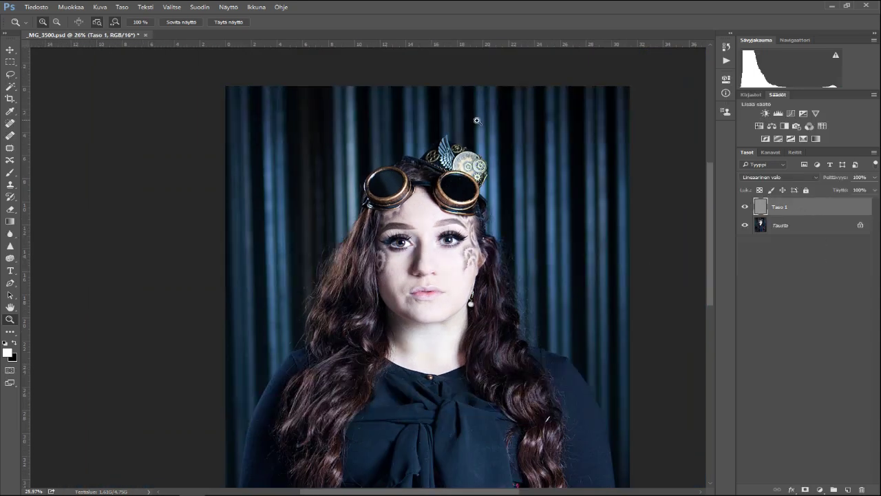
pyautogui.scroll(-5, 527, 240)
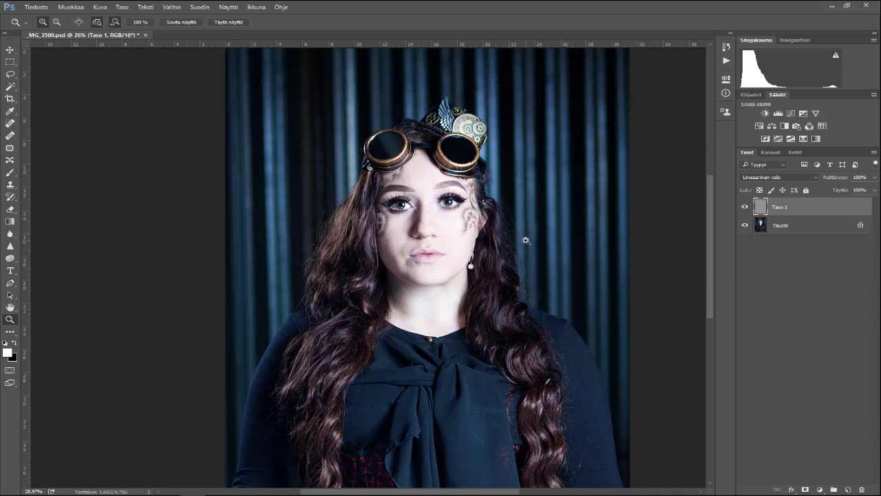
pyautogui.scroll(5, 523, 248)
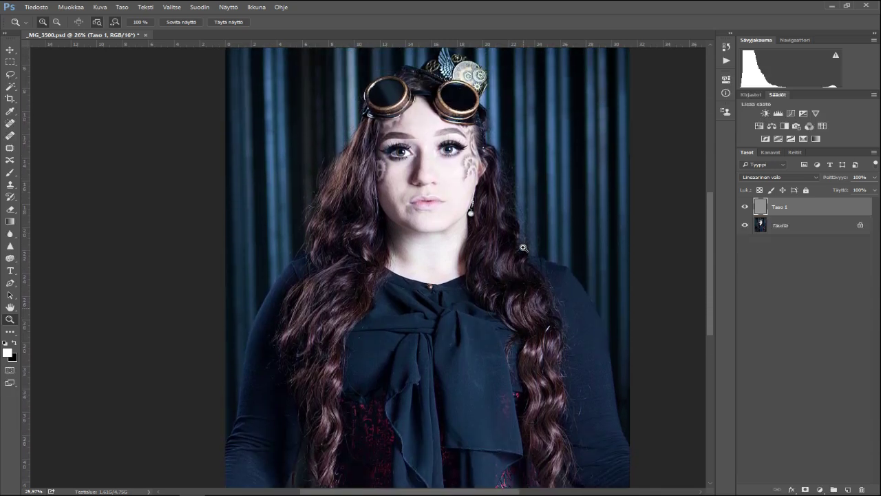
pyautogui.scroll(1, 524, 247)
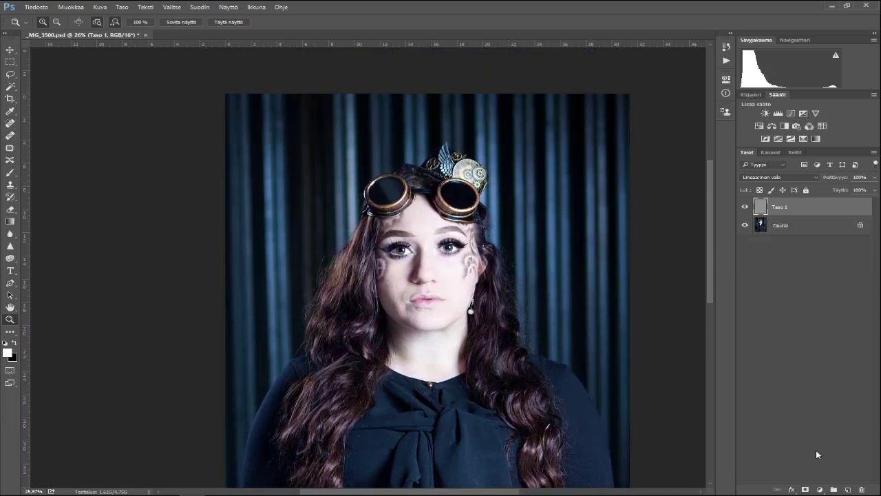
# Add a white layer mask to the sharpening layer and switch between selecting the layer and its mask
pyautogui.click(806, 489)
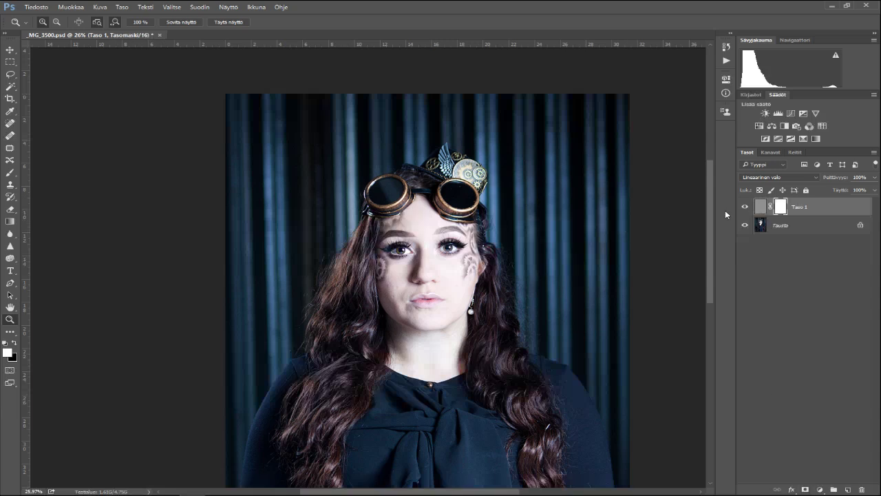
pyautogui.click(819, 208)
pyautogui.click(779, 207)
pyautogui.click(819, 212)
# Paint a black brush stroke over the face directly on the sharpening layer's image and undo the stroke
pyautogui.click(16, 343)
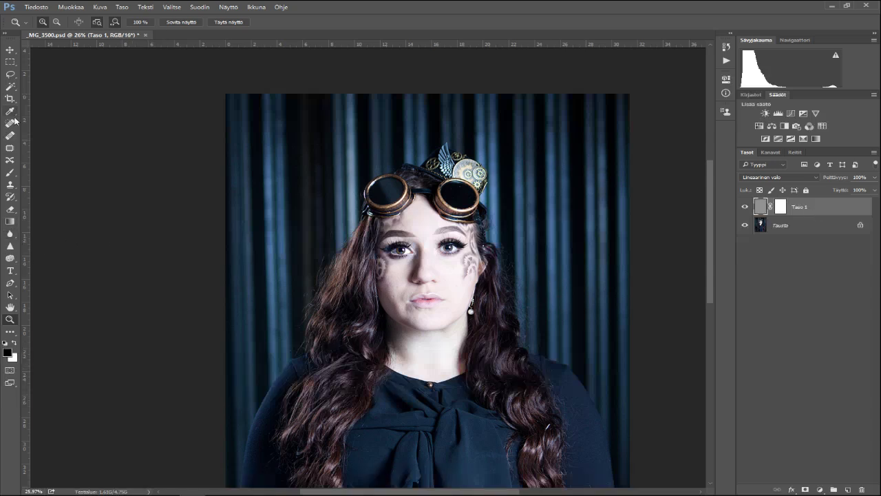
pyautogui.click(8, 176)
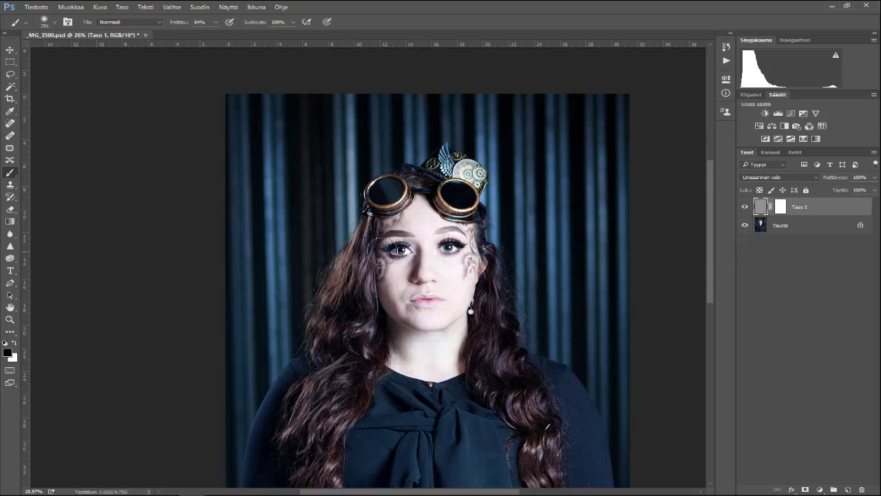
pyautogui.moveTo(377, 246)
pyautogui.mouseDown()
pyautogui.moveTo(377, 272)
pyautogui.moveTo(414, 282)
pyautogui.mouseUp()
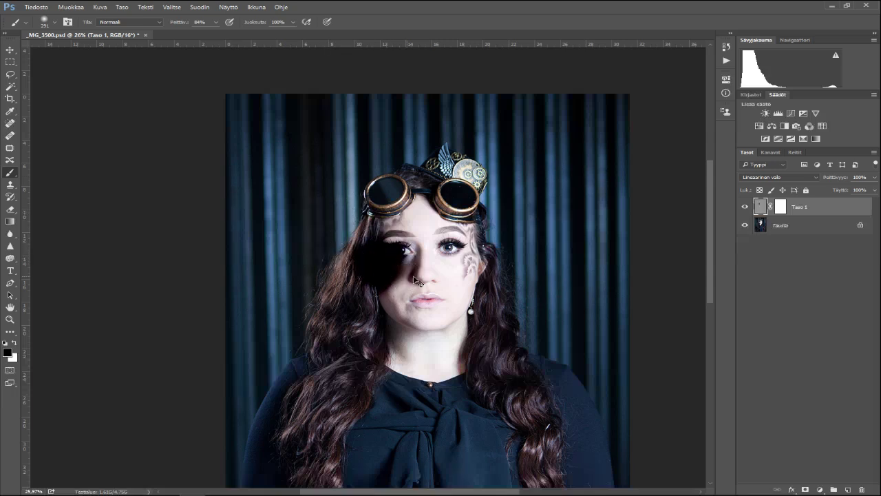
pyautogui.hotkey('ctrl', 'z')
# Select the sharpening layer's mask and paint black over the face to hide the sharpening there
pyautogui.click(783, 210)
pyautogui.press('x')
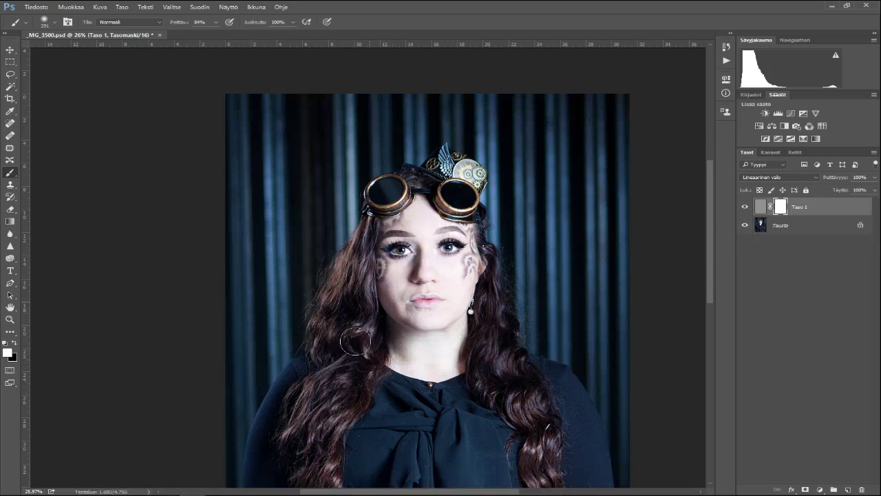
pyautogui.click(14, 342)
pyautogui.moveTo(451, 260)
pyautogui.mouseDown()
pyautogui.moveTo(473, 218)
pyautogui.moveTo(445, 226)
pyautogui.moveTo(426, 260)
pyautogui.moveTo(396, 244)
pyautogui.moveTo(388, 204)
pyautogui.mouseUp()
# Delete the layer mask from the sharpening layer and keep the layer selected
pyautogui.rightClick(780, 209)
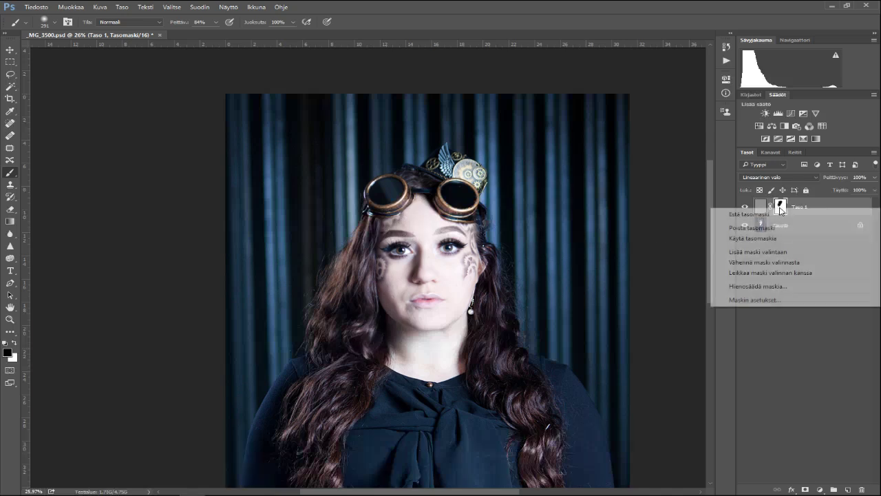
pyautogui.click(782, 353)
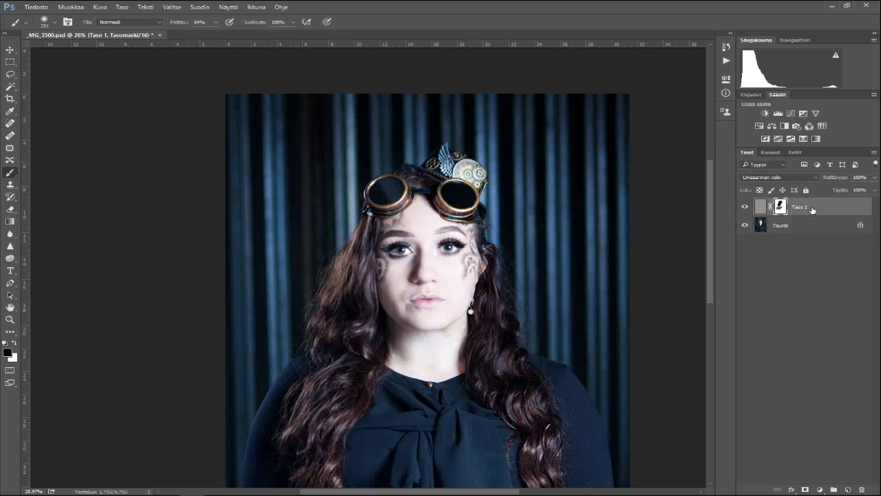
pyautogui.rightClick(782, 208)
pyautogui.click(761, 230)
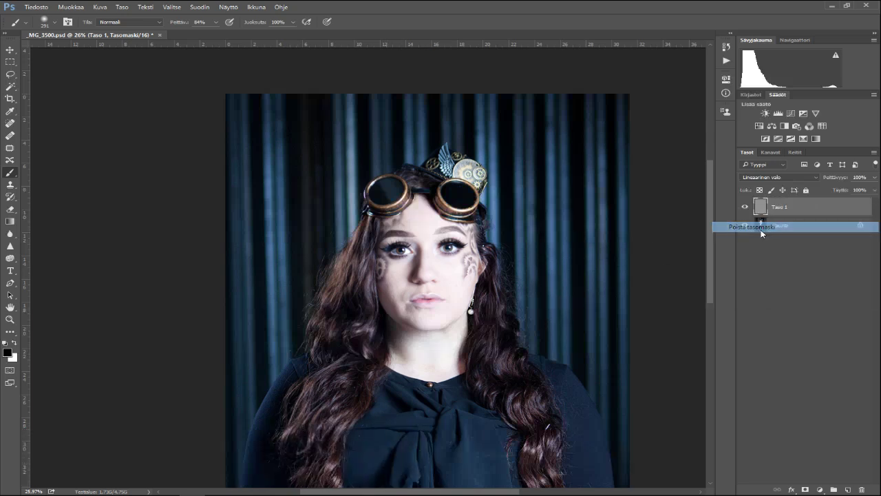
pyautogui.click(806, 209)
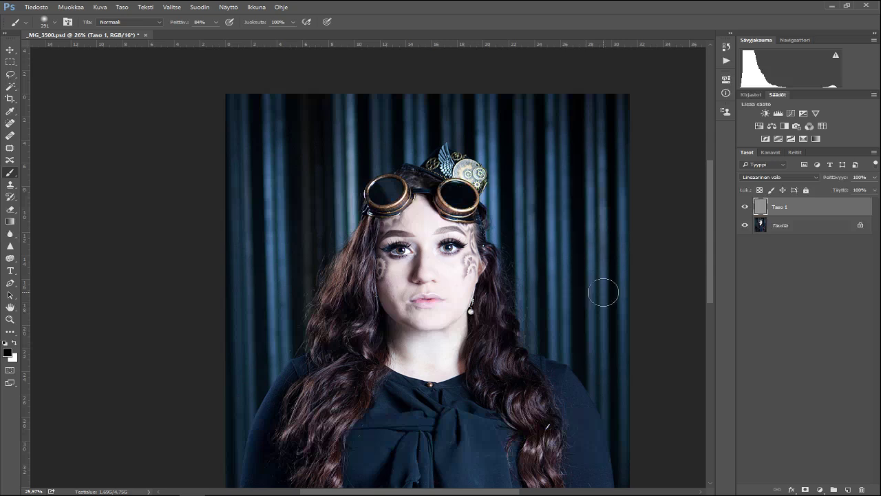
# Add a black layer mask to the sharpening layer and paint white on it over the chin and hair
pyautogui.keyDown('alt'); pyautogui.click(806, 489); pyautogui.keyUp('alt')
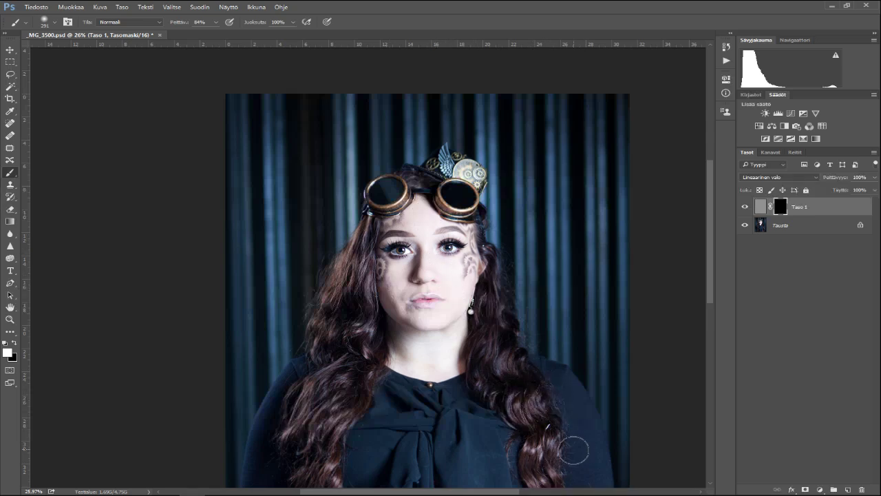
pyautogui.moveTo(423, 341)
pyautogui.mouseDown()
pyautogui.moveTo(423, 243)
pyautogui.moveTo(424, 317)
pyautogui.mouseUp()
pyautogui.moveTo(280, 477)
pyautogui.mouseDown()
pyautogui.moveTo(331, 443)
pyautogui.moveTo(496, 373)
pyautogui.mouseUp()
# Merge the masked sharpening layer into the background and duplicate the merged background
pyautogui.hotkey('ctrl', 'e')
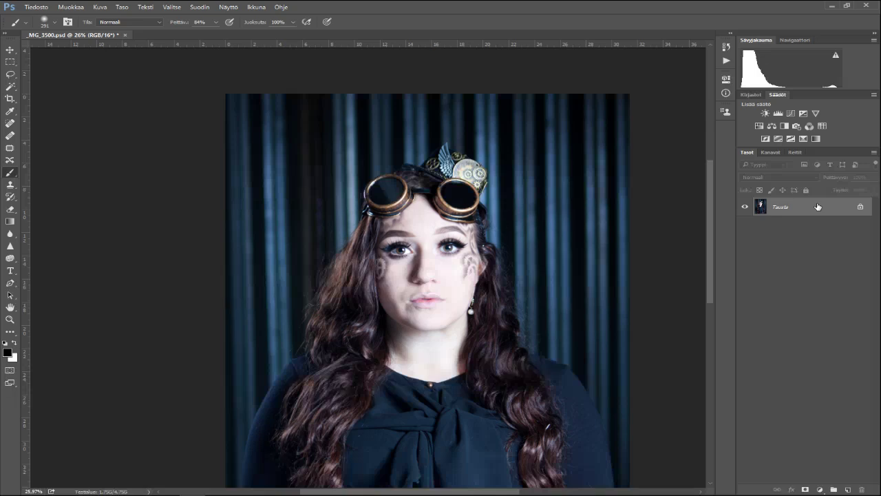
pyautogui.hotkey('ctrl', 'j')
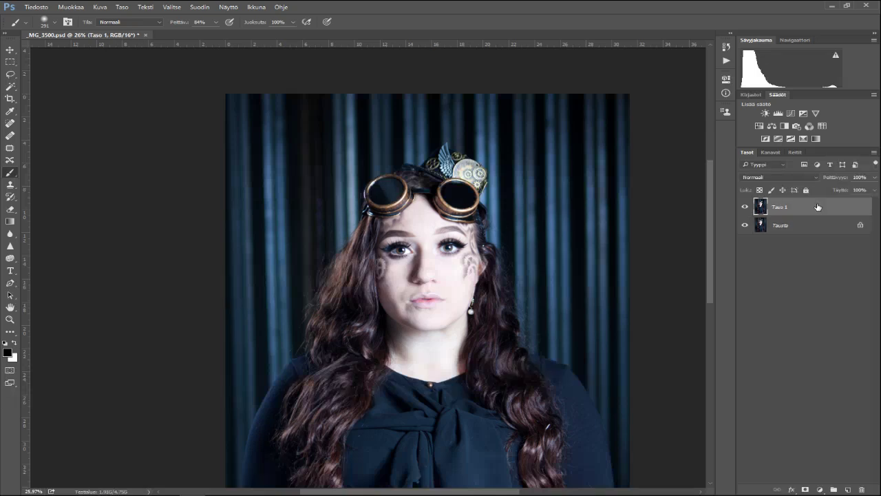
# Zoom in on the blouse's bow and switch to the Spot Healing Brush
pyautogui.scroll(-5, 574, 261)
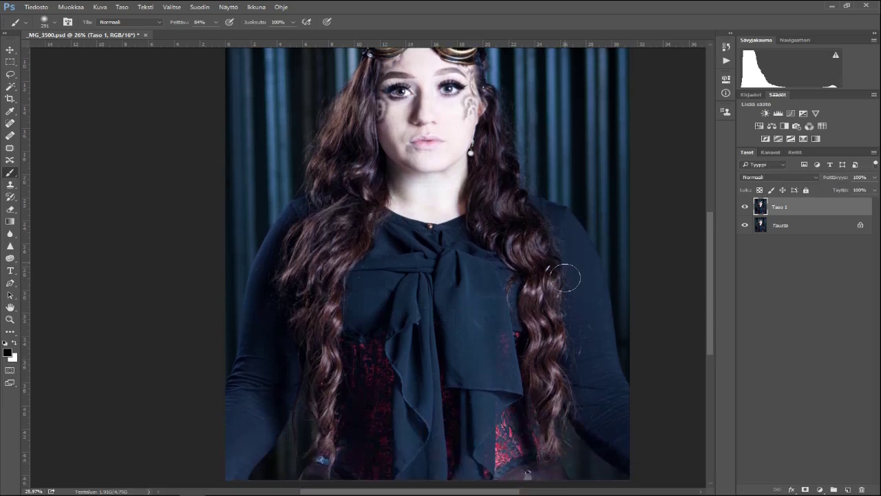
pyautogui.scroll(2, 566, 278)
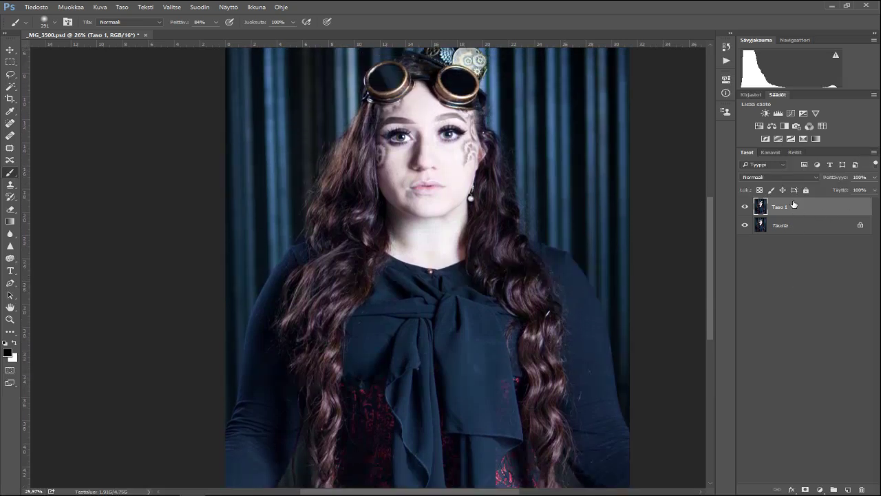
pyautogui.click(9, 318)
pyautogui.moveTo(462, 362); pyautogui.dragTo(513, 393)
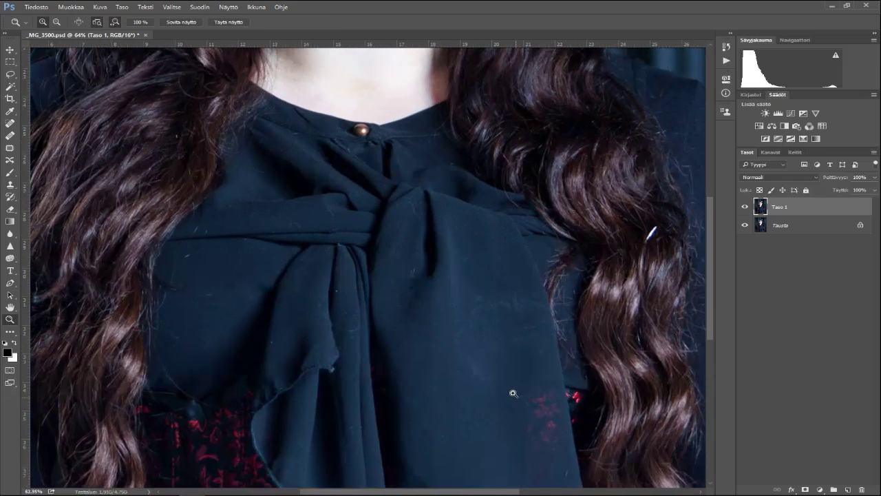
pyautogui.moveTo(424, 264); pyautogui.dragTo(460, 273)
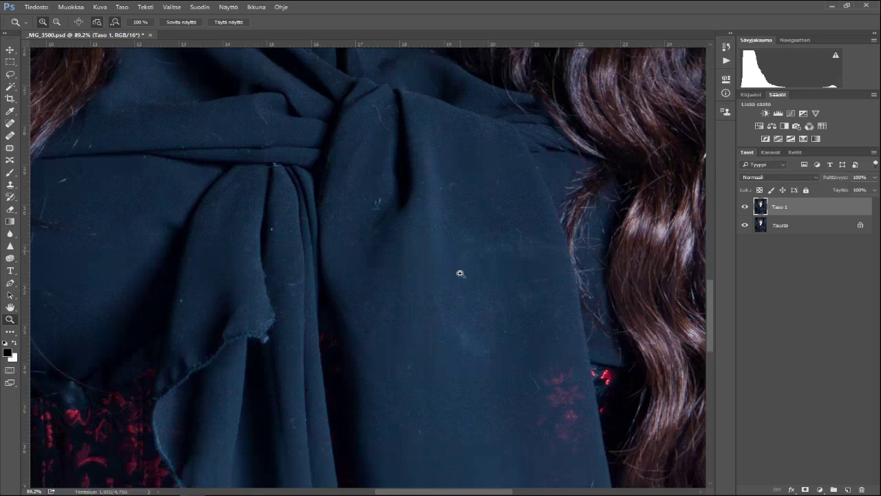
pyautogui.scroll(-3, 460, 274)
pyautogui.scroll(4, 460, 274)
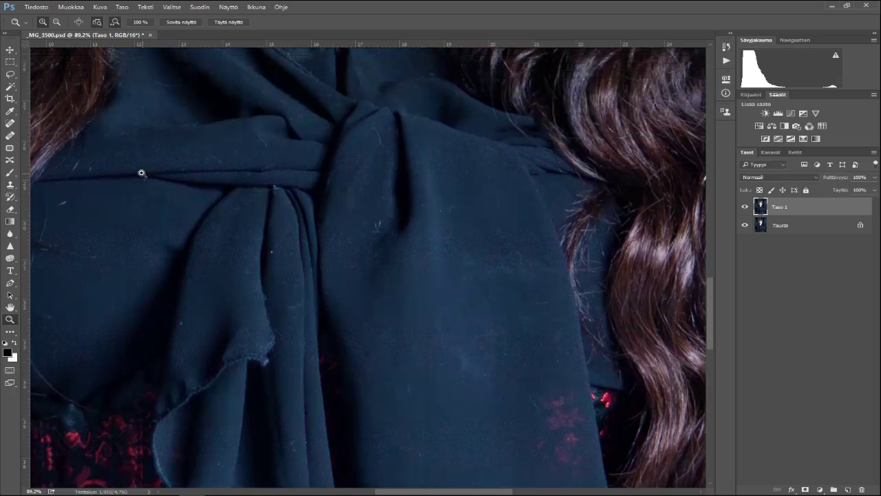
pyautogui.click(11, 124)
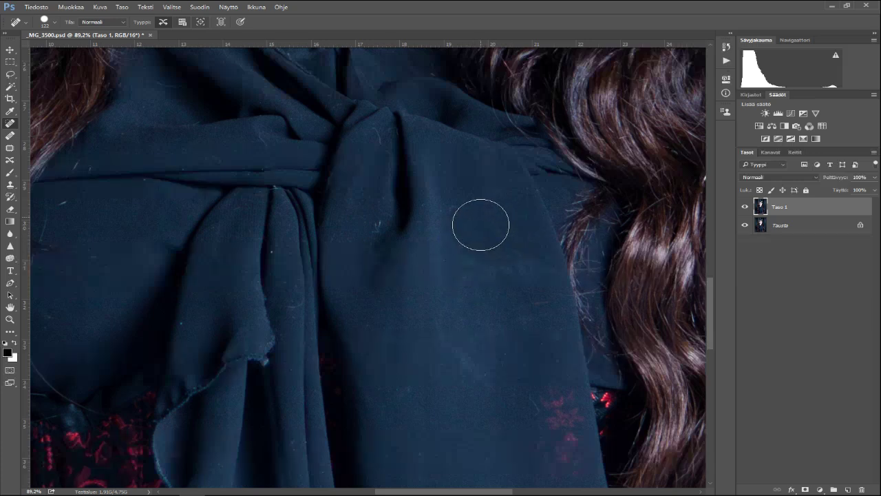
# Try healing the pale streaks and red patches on the wide bow tail of Taso 1 with large strokes
pyautogui.scroll(-2, 472, 222)
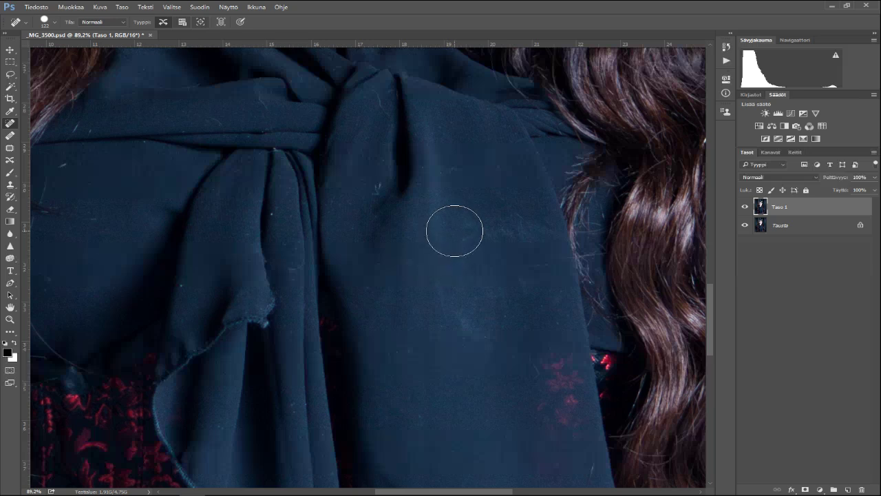
pyautogui.moveTo(453, 230); pyautogui.dragTo(450, 340)
pyautogui.moveTo(484, 195); pyautogui.dragTo(480, 354)
pyautogui.moveTo(499, 231)
pyautogui.mouseDown()
pyautogui.moveTo(547, 334)
pyautogui.moveTo(530, 350)
pyautogui.moveTo(550, 422)
pyautogui.moveTo(551, 350)
pyautogui.moveTo(550, 429)
pyautogui.moveTo(522, 299)
pyautogui.moveTo(512, 303)
pyautogui.mouseUp()
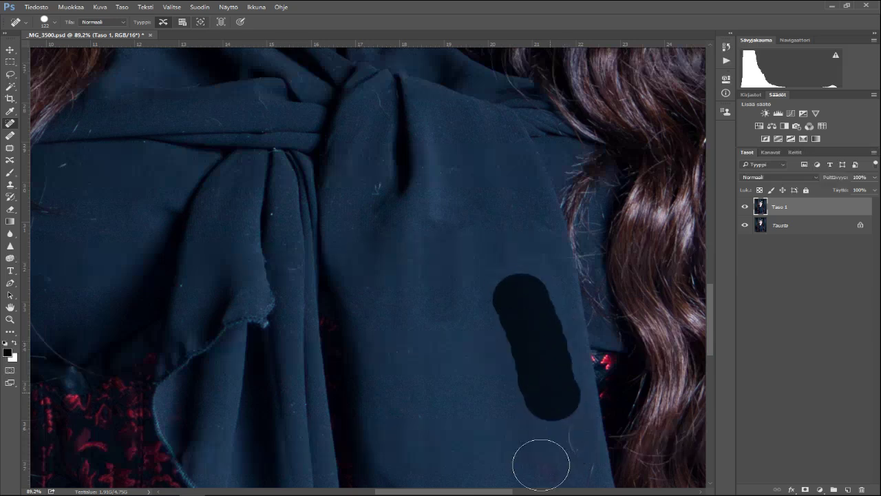
pyautogui.click(458, 337)
pyautogui.moveTo(459, 330); pyautogui.dragTo(456, 202)
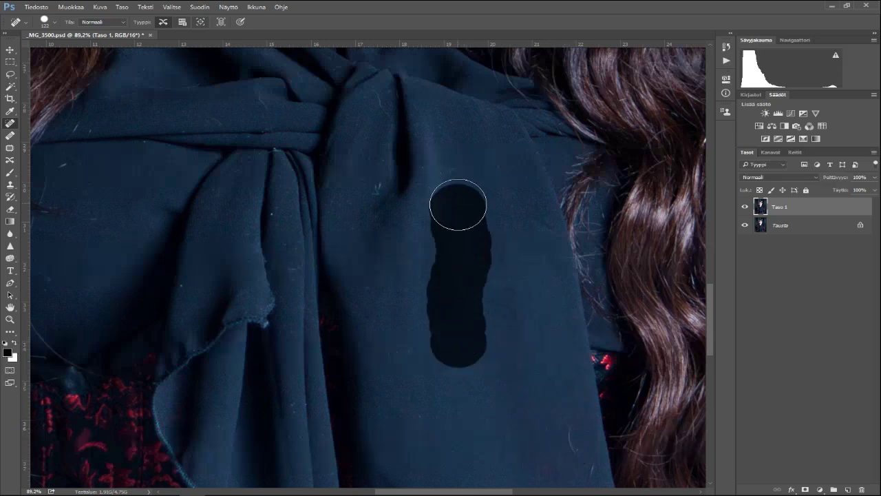
pyautogui.moveTo(445, 116); pyautogui.dragTo(455, 239)
pyautogui.moveTo(464, 175)
pyautogui.mouseDown()
pyautogui.moveTo(497, 301)
pyautogui.moveTo(506, 341)
pyautogui.mouseUp()
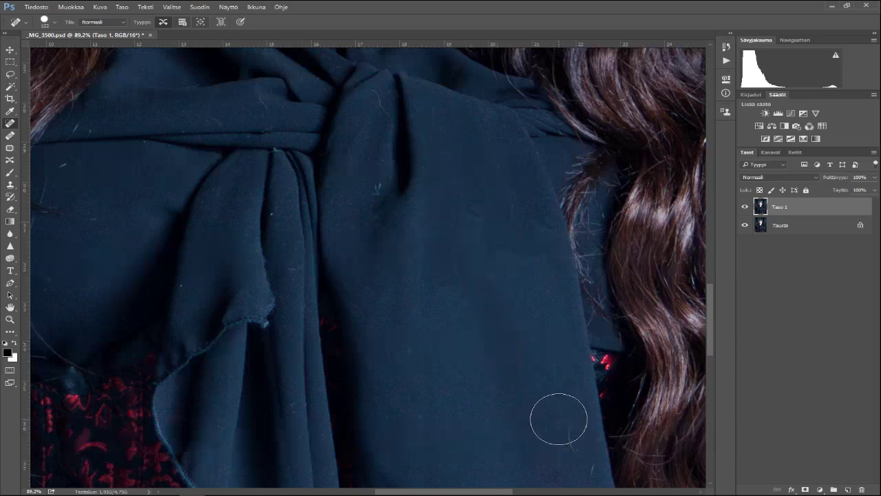
pyautogui.moveTo(559, 424)
pyautogui.mouseDown()
pyautogui.moveTo(571, 464)
pyautogui.moveTo(565, 487)
pyautogui.mouseUp()
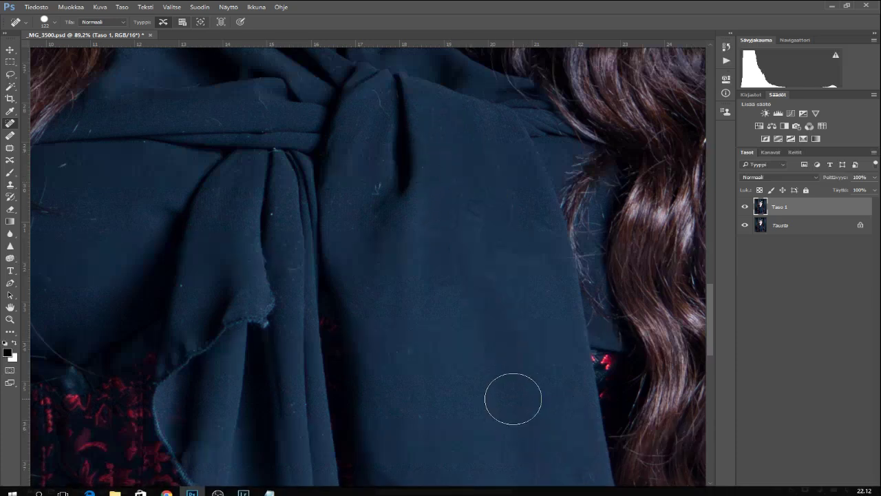
pyautogui.moveTo(408, 413); pyautogui.dragTo(417, 338)
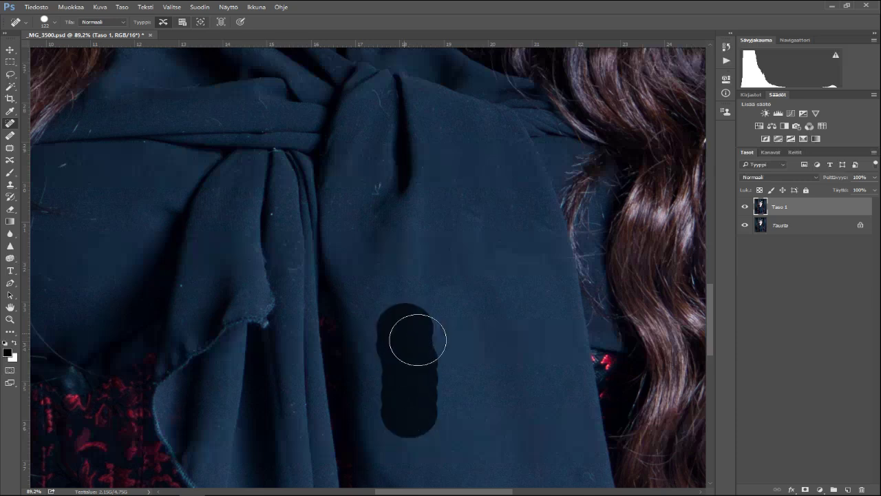
pyautogui.moveTo(379, 279); pyautogui.dragTo(406, 306)
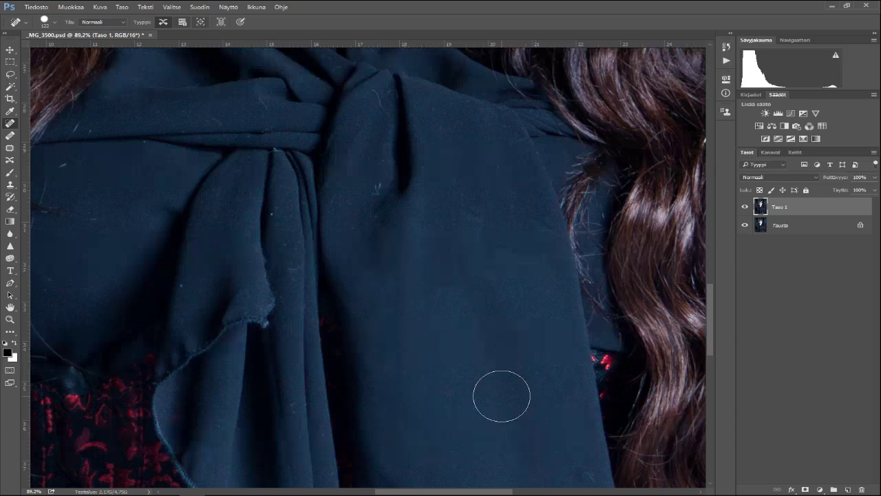
# Try healing the small white mark beside the deep fold below the bow knot with the large brush
pyautogui.click(371, 182)
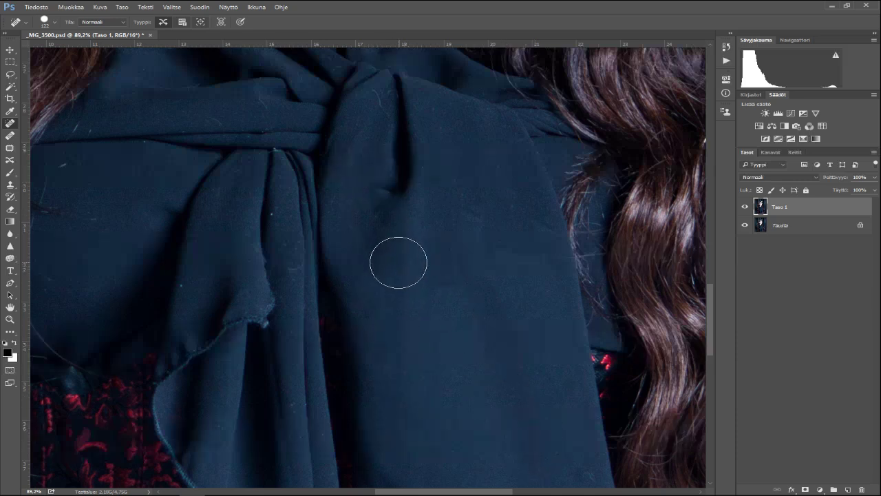
pyautogui.click(380, 188)
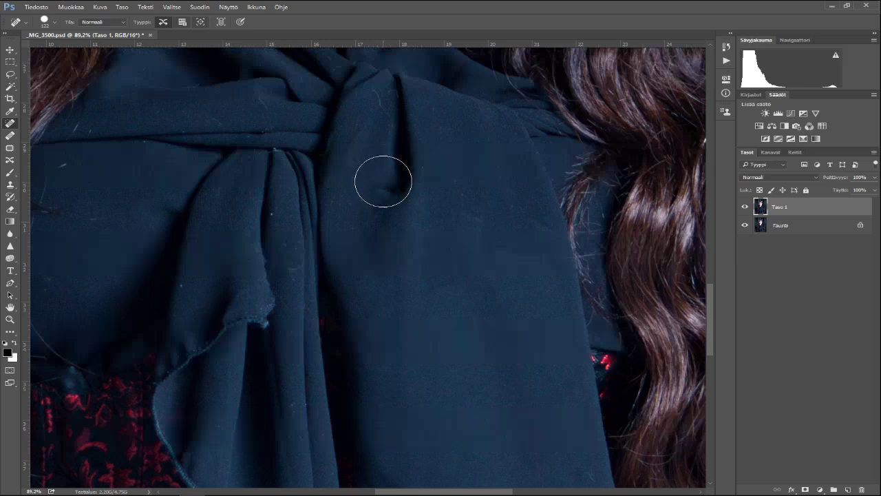
pyautogui.click(363, 182)
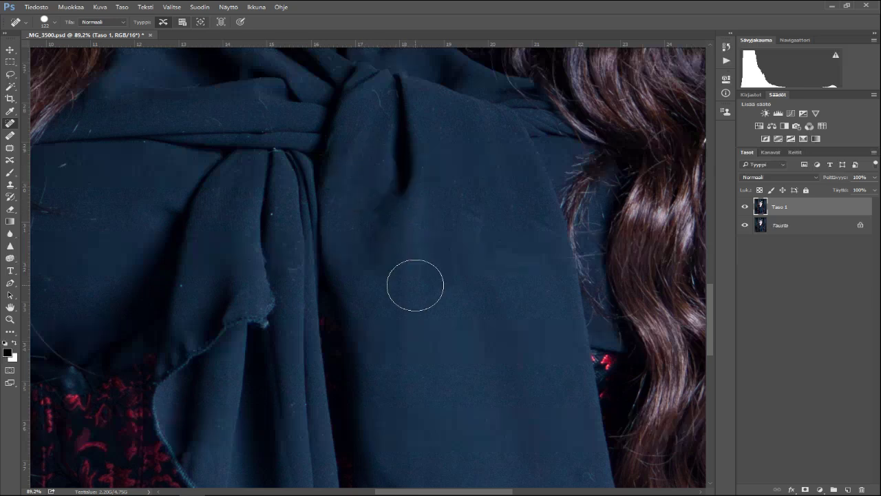
pyautogui.click(384, 197)
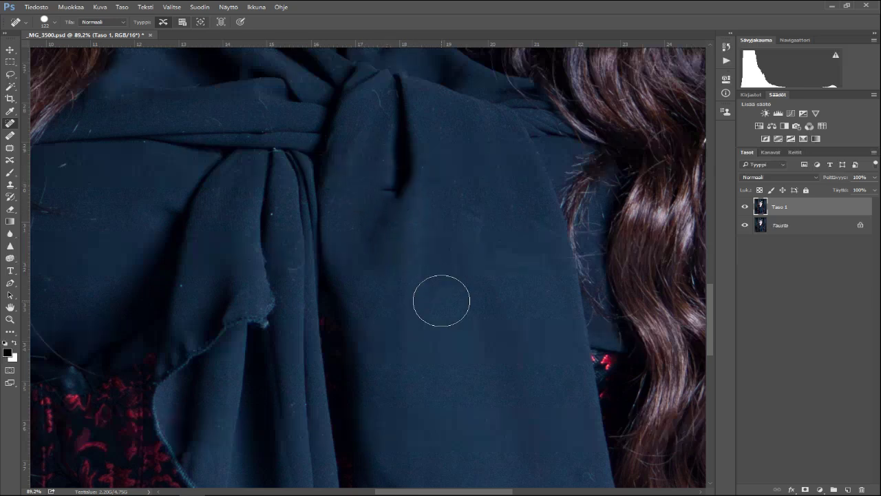
pyautogui.moveTo(398, 169); pyautogui.dragTo(401, 228)
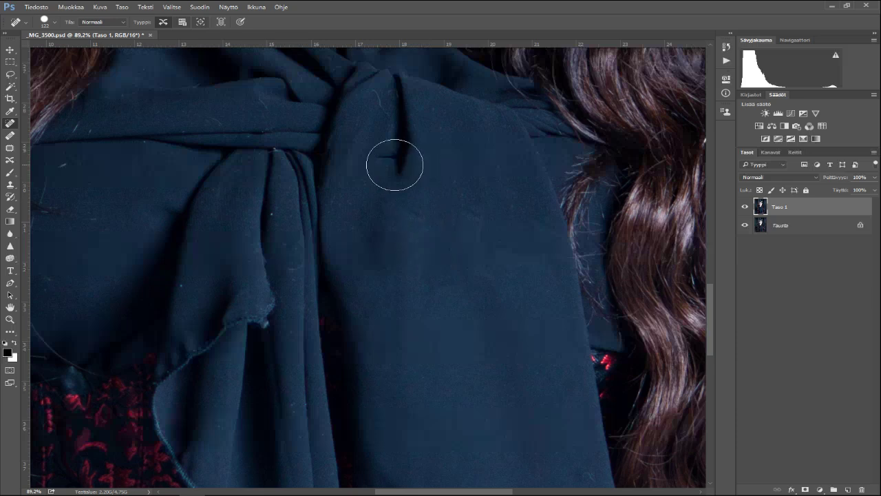
pyautogui.moveTo(393, 163); pyautogui.dragTo(408, 231)
pyautogui.moveTo(396, 136); pyautogui.dragTo(393, 203)
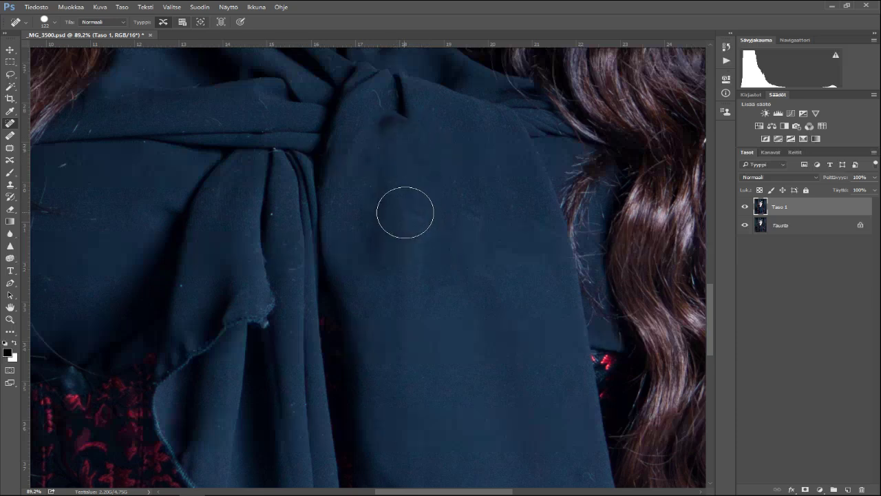
pyautogui.moveTo(395, 131); pyautogui.dragTo(390, 227)
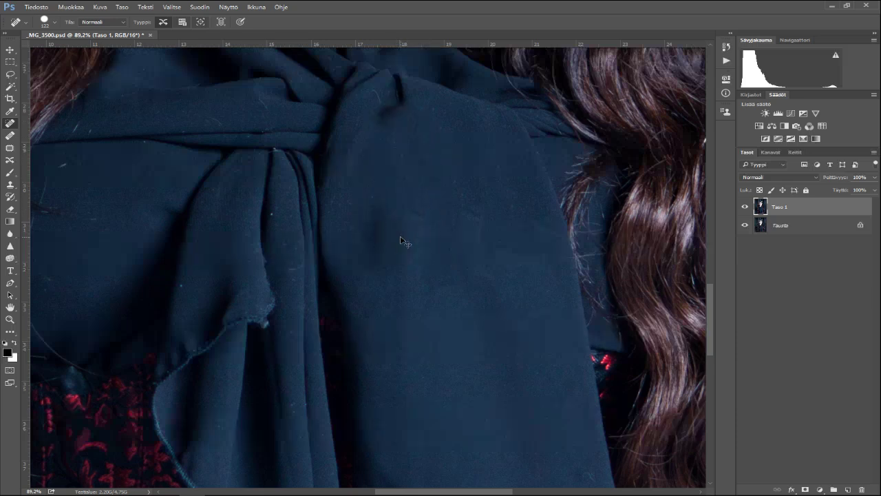
# Show the document history and delete the retouched Taso 1 layer
pyautogui.click(726, 47)
pyautogui.press('Delete')
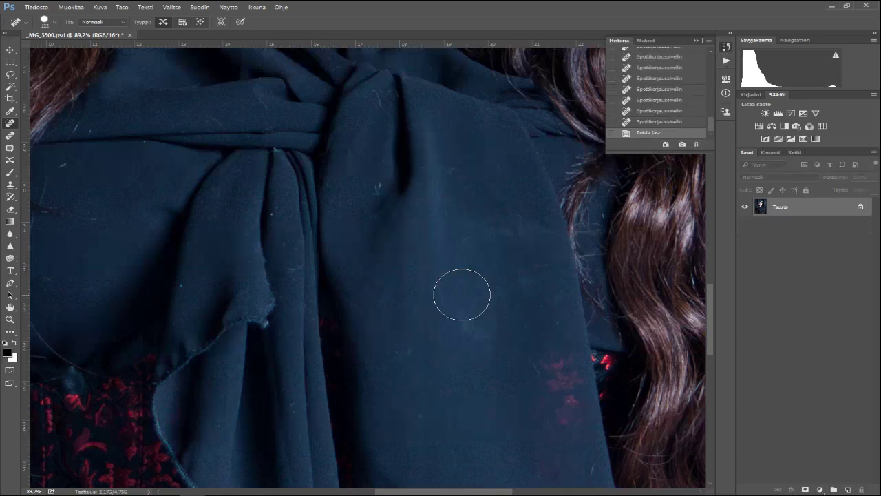
pyautogui.scroll(-1, 378, 195)
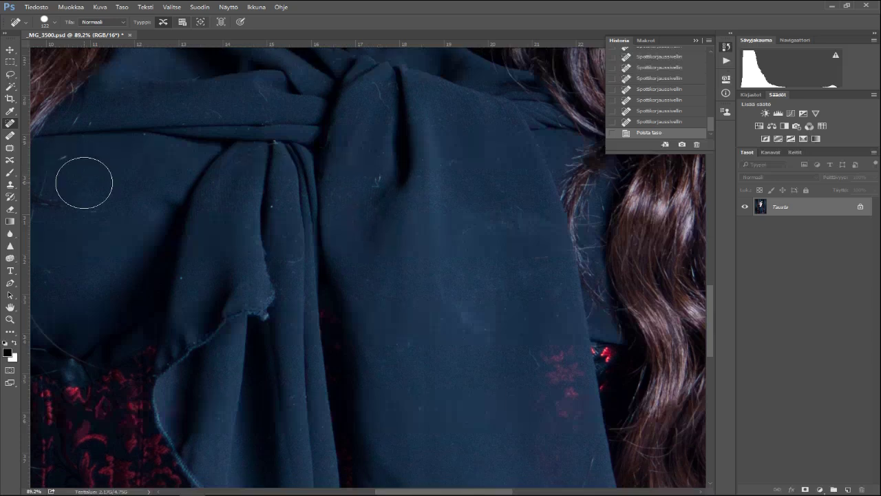
# Reduce the Spot Healing Brush size and heal the small specks beside the deep fold below the bow knot
pyautogui.click(45, 25)
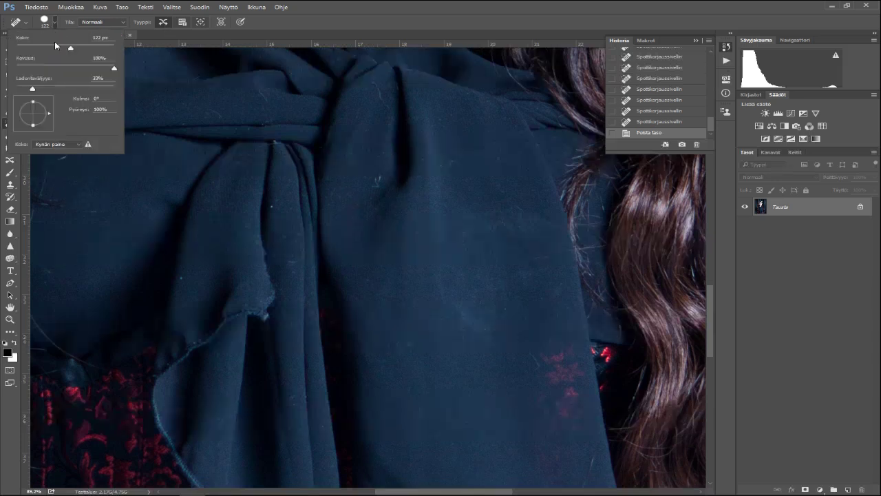
pyautogui.moveTo(54, 45); pyautogui.dragTo(44, 47)
pyautogui.click(370, 181)
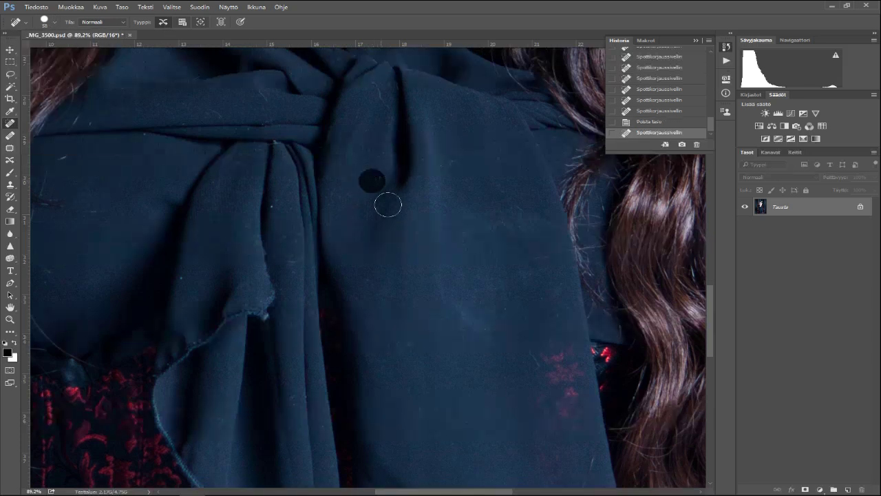
pyautogui.click(376, 94)
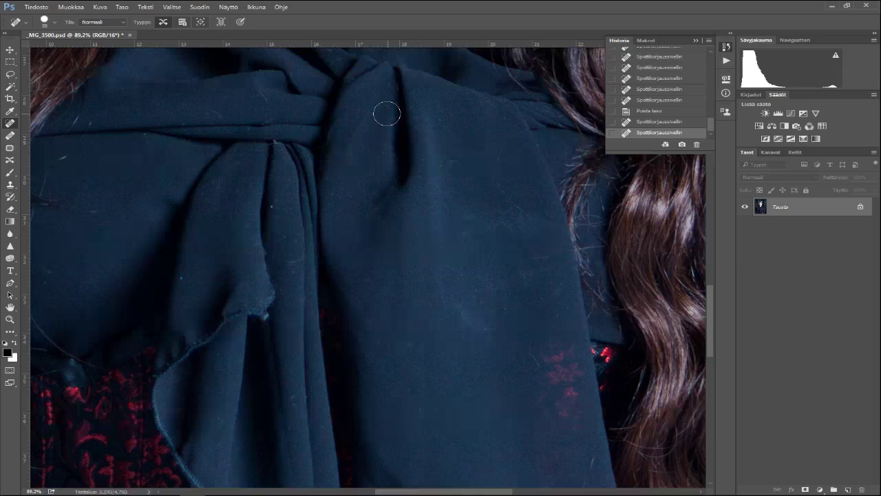
pyautogui.click(380, 109)
# Heal the pale streaks and red patches on the wide bow tail with the smaller Spot Healing Brush
pyautogui.moveTo(475, 203)
pyautogui.mouseDown()
pyautogui.moveTo(470, 323)
pyautogui.moveTo(445, 346)
pyautogui.moveTo(413, 345)
pyautogui.moveTo(413, 333)
pyautogui.moveTo(394, 350)
pyautogui.mouseUp()
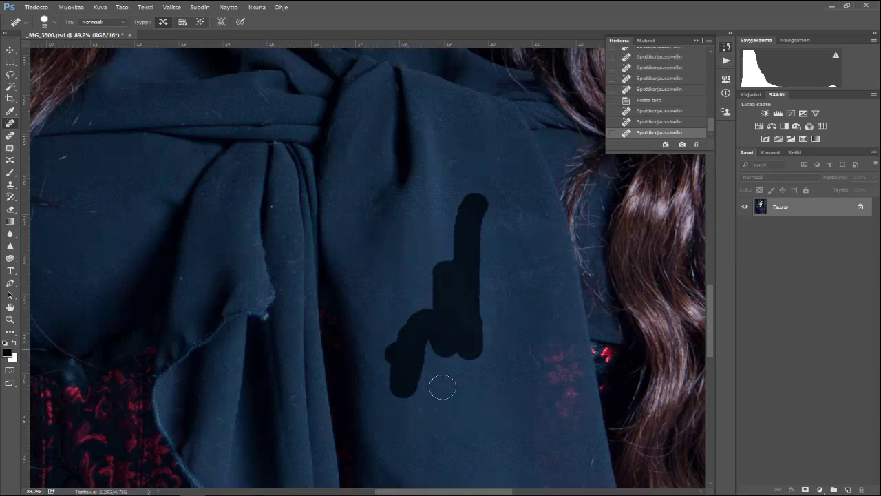
pyautogui.moveTo(442, 386); pyautogui.dragTo(423, 427)
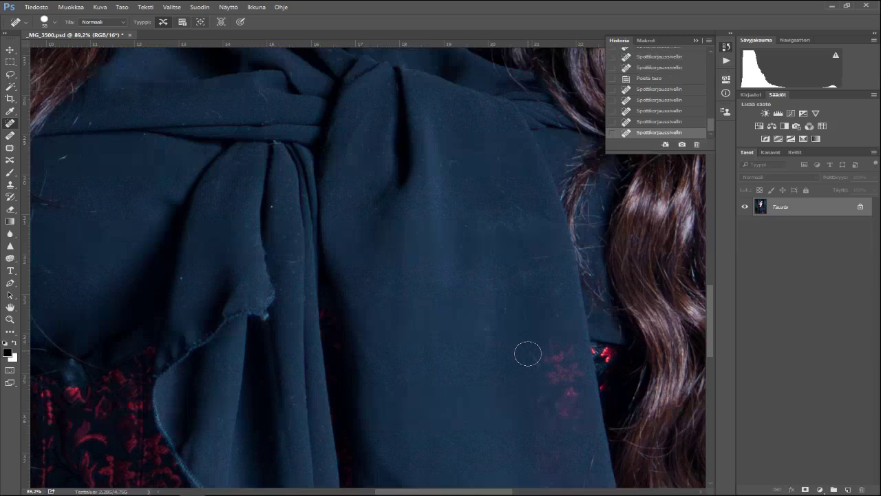
pyautogui.moveTo(527, 353)
pyautogui.mouseDown()
pyautogui.moveTo(560, 410)
pyautogui.moveTo(574, 398)
pyautogui.moveTo(566, 357)
pyautogui.moveTo(568, 447)
pyautogui.mouseUp()
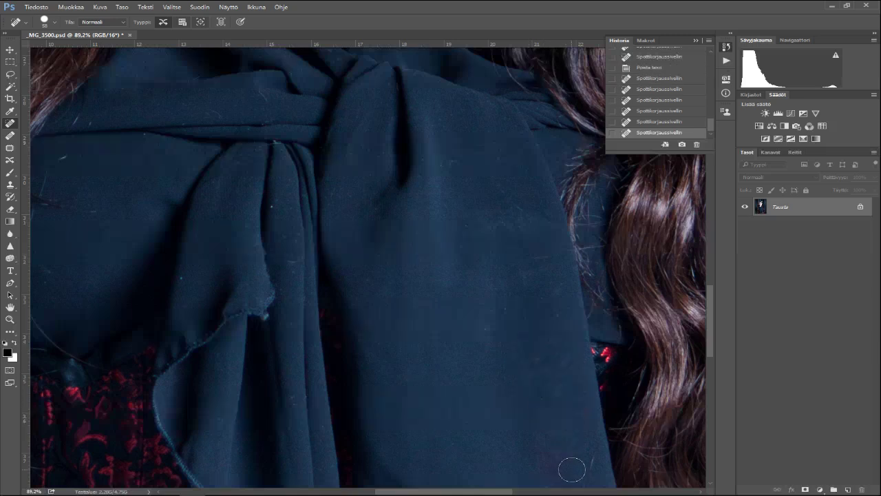
pyautogui.moveTo(490, 276)
pyautogui.mouseDown()
pyautogui.moveTo(489, 334)
pyautogui.moveTo(503, 305)
pyautogui.moveTo(552, 304)
pyautogui.moveTo(531, 199)
pyautogui.moveTo(527, 230)
pyautogui.moveTo(464, 259)
pyautogui.moveTo(486, 297)
pyautogui.mouseUp()
pyautogui.moveTo(507, 242)
pyautogui.mouseDown()
pyautogui.moveTo(520, 321)
pyautogui.moveTo(515, 297)
pyautogui.moveTo(506, 318)
pyautogui.mouseUp()
# Heal the specks and stray hairs on the narrow draped tail, the blouse front beside it and the horizontal band
pyautogui.moveTo(187, 272)
pyautogui.mouseDown()
pyautogui.moveTo(208, 253)
pyautogui.moveTo(200, 295)
pyautogui.mouseUp()
pyautogui.moveTo(71, 158); pyautogui.dragTo(66, 224)
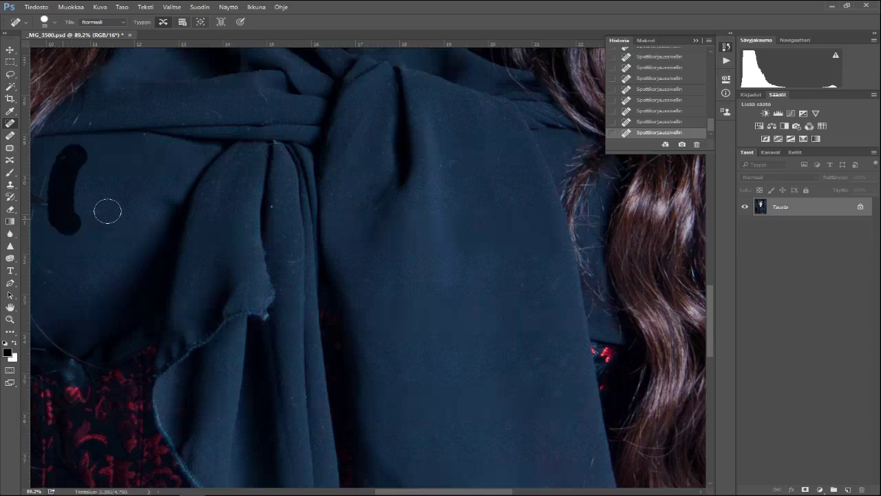
pyautogui.click(100, 207)
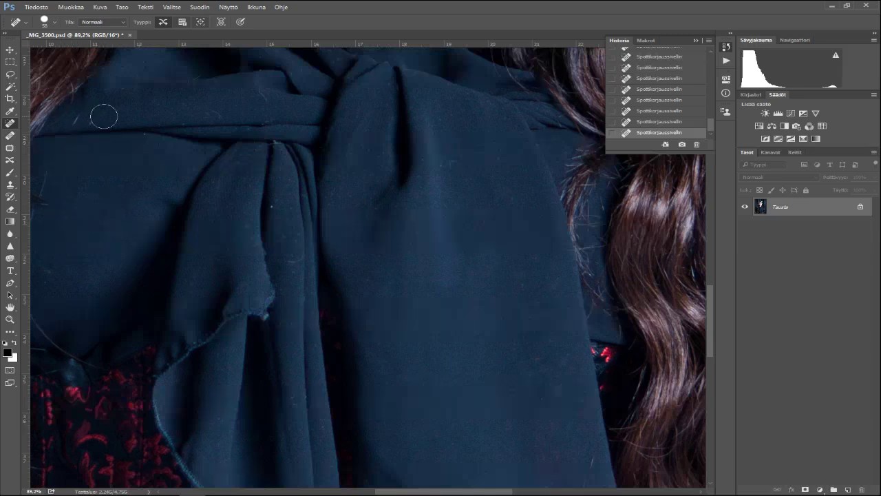
pyautogui.moveTo(261, 108)
pyautogui.mouseDown()
pyautogui.moveTo(205, 101)
pyautogui.moveTo(237, 105)
pyautogui.moveTo(196, 107)
pyautogui.mouseUp()
pyautogui.moveTo(249, 113)
pyautogui.mouseDown()
pyautogui.moveTo(209, 108)
pyautogui.moveTo(211, 130)
pyautogui.mouseUp()
# Heal the remaining marks on the upper wide bow tail and the white speck on the narrow folded tail
pyautogui.scroll(2, 481, 217)
pyautogui.scroll(1, 481, 217)
pyautogui.moveTo(444, 214); pyautogui.dragTo(454, 267)
pyautogui.moveTo(478, 214)
pyautogui.mouseDown()
pyautogui.moveTo(550, 392)
pyautogui.moveTo(538, 362)
pyautogui.mouseUp()
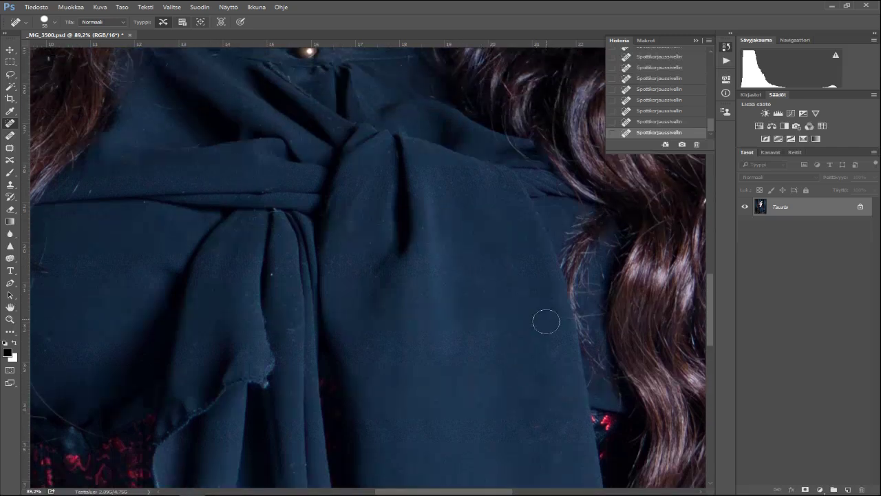
pyautogui.moveTo(547, 329); pyautogui.dragTo(559, 398)
pyautogui.click(282, 276)
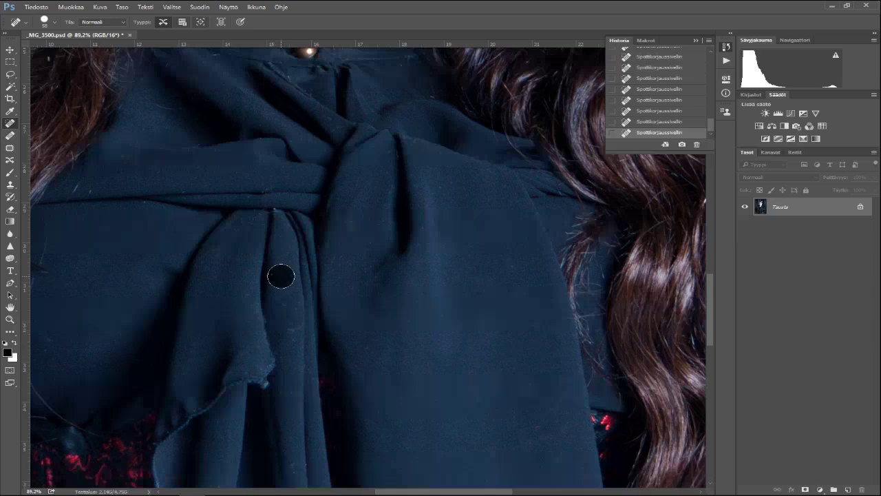
# Heal the stray hair near the wide tail's lower corner and the blemishes on the fabric beneath its hem
pyautogui.scroll(1, 352, 398)
pyautogui.scroll(2, 351, 398)
pyautogui.scroll(-6, 364, 409)
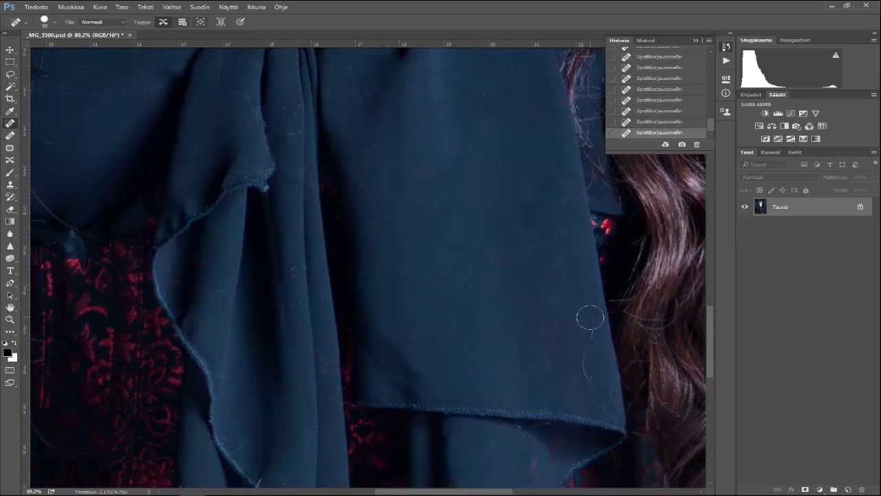
pyautogui.moveTo(590, 317)
pyautogui.mouseDown()
pyautogui.moveTo(584, 378)
pyautogui.moveTo(592, 389)
pyautogui.mouseUp()
pyautogui.scroll(-4, 514, 383)
pyautogui.moveTo(531, 358)
pyautogui.mouseDown()
pyautogui.moveTo(532, 309)
pyautogui.moveTo(487, 300)
pyautogui.moveTo(571, 299)
pyautogui.moveTo(519, 318)
pyautogui.mouseUp()
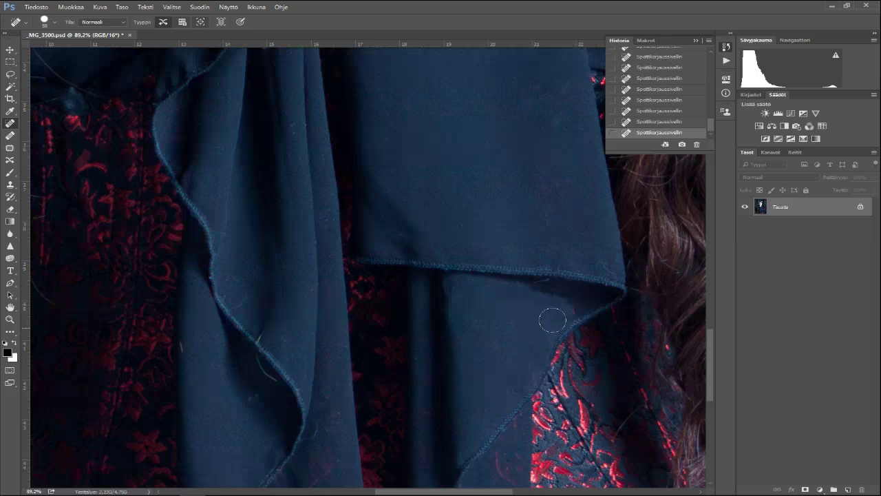
pyautogui.moveTo(575, 301); pyautogui.dragTo(534, 323)
pyautogui.scroll(-4, 493, 353)
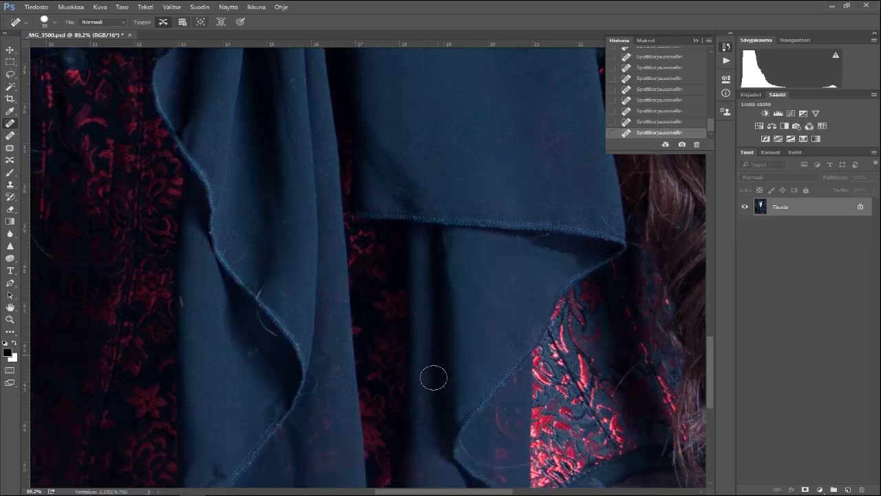
# Heal the specks and stray marks on the lower draped tails and the blouse fabric near the photo's bottom edge
pyautogui.moveTo(245, 249); pyautogui.dragTo(247, 250)
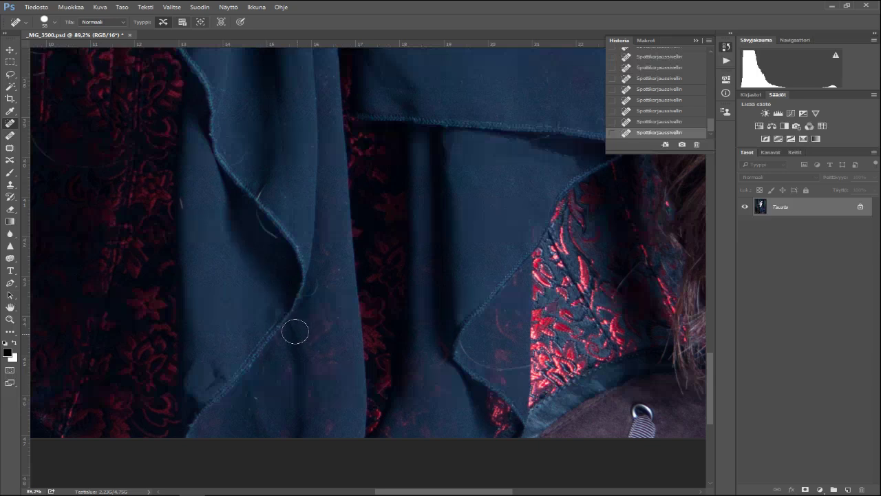
pyautogui.click(189, 205)
pyautogui.scroll(-2, 213, 279)
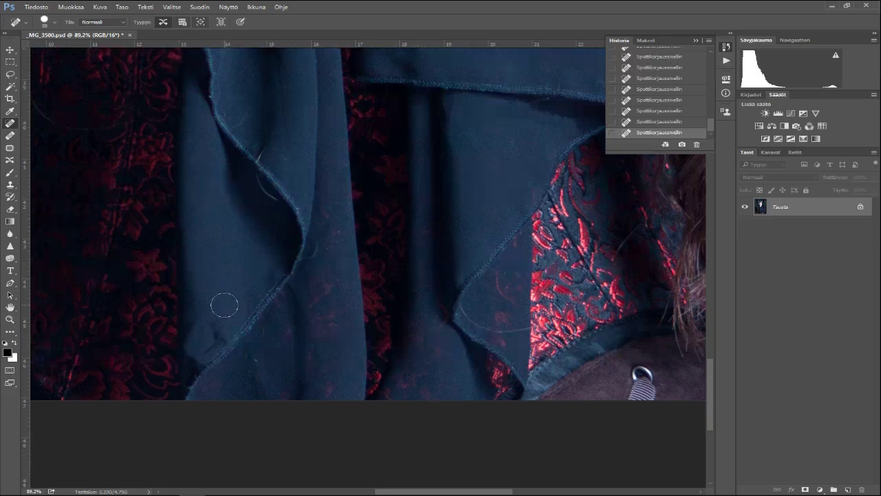
pyautogui.click(264, 358)
pyautogui.moveTo(330, 291)
pyautogui.mouseDown()
pyautogui.moveTo(323, 327)
pyautogui.moveTo(334, 210)
pyautogui.moveTo(319, 259)
pyautogui.moveTo(326, 317)
pyautogui.moveTo(321, 254)
pyautogui.moveTo(330, 303)
pyautogui.mouseUp()
pyautogui.moveTo(334, 268)
pyautogui.mouseDown()
pyautogui.moveTo(324, 265)
pyautogui.moveTo(328, 303)
pyautogui.mouseUp()
pyautogui.moveTo(417, 371); pyautogui.dragTo(399, 399)
pyautogui.moveTo(432, 354); pyautogui.dragTo(462, 418)
pyautogui.moveTo(440, 372); pyautogui.dragTo(439, 418)
# Switch from healing to the Magnetic Lasso tool for selecting around the small hat on the head
pyautogui.scroll(6, 464, 393)
pyautogui.scroll(10, 464, 394)
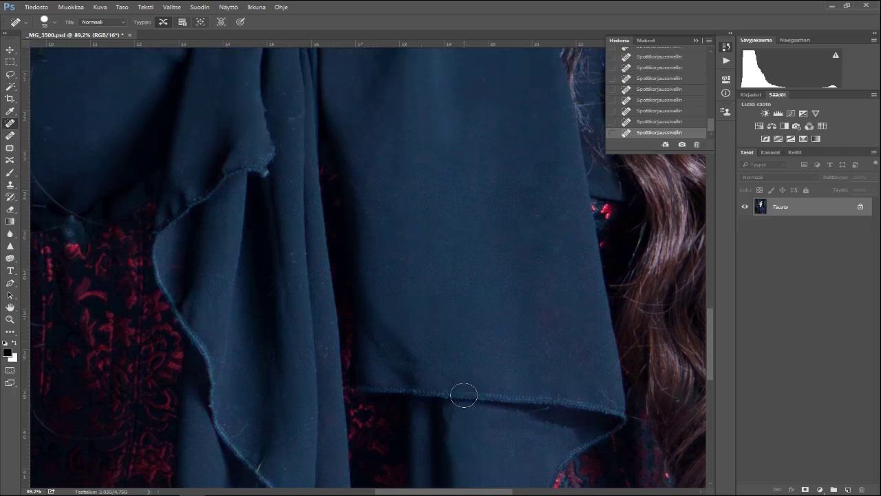
pyautogui.scroll(10, 449, 395)
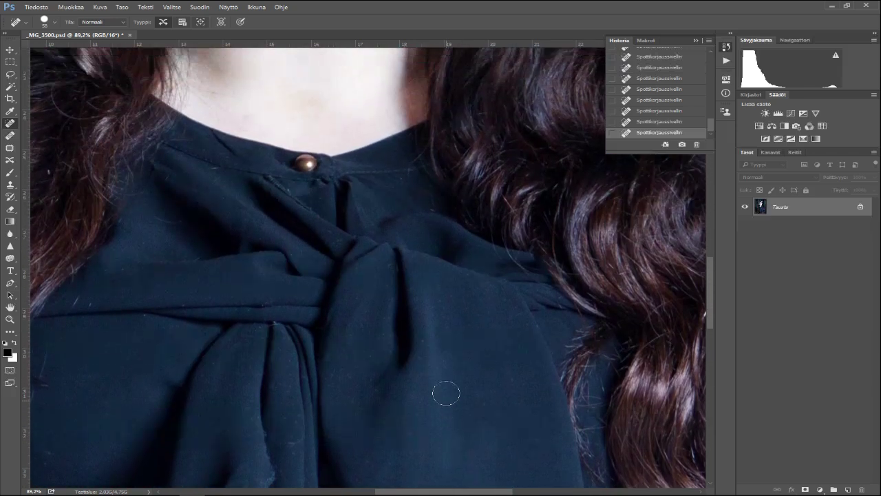
pyautogui.scroll(10, 446, 393)
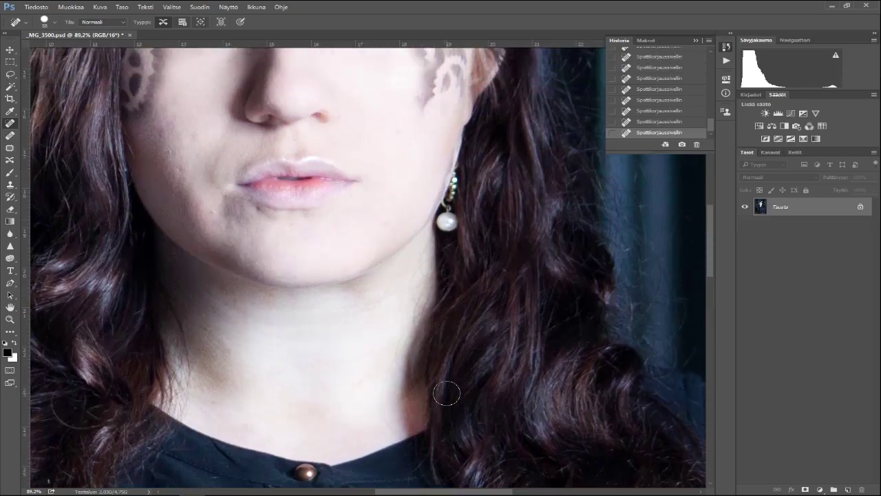
pyautogui.scroll(3, 446, 393)
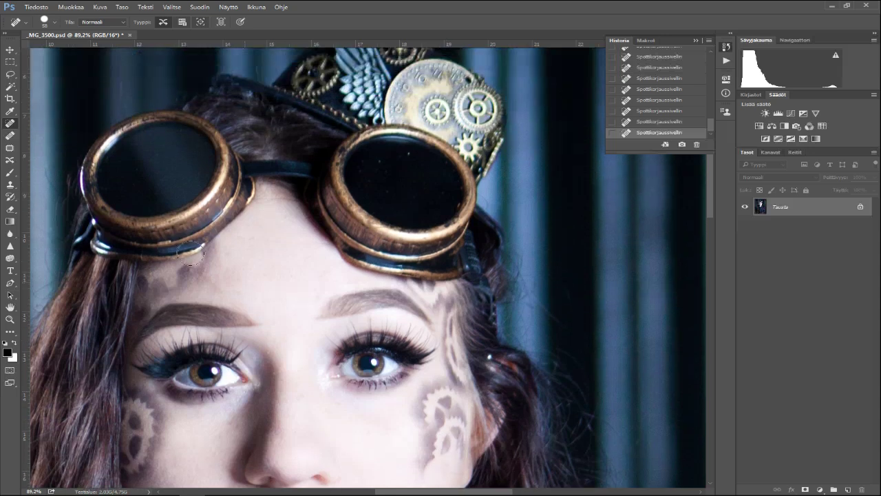
pyautogui.click(10, 74)
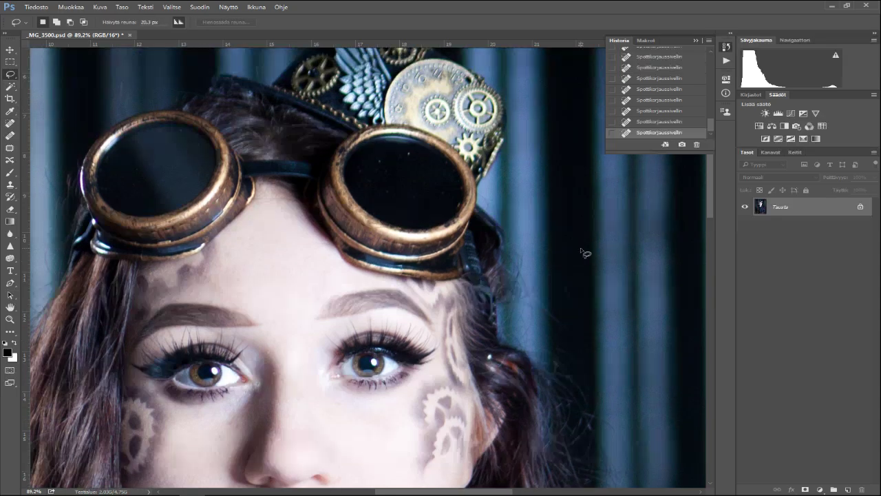
pyautogui.scroll(5, 584, 253)
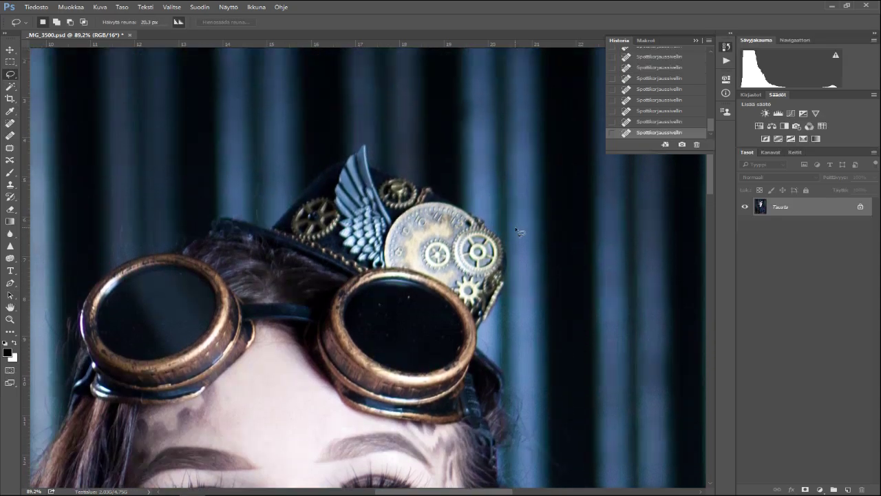
pyautogui.rightClick(10, 76)
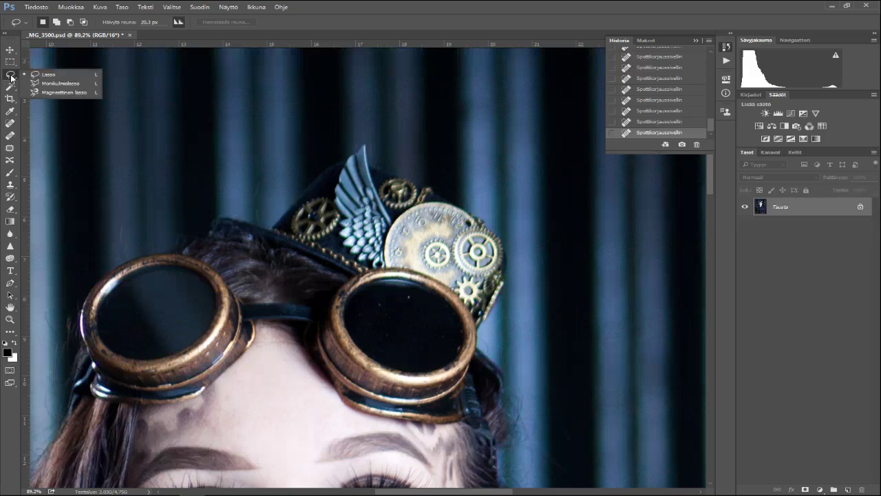
pyautogui.click(70, 92)
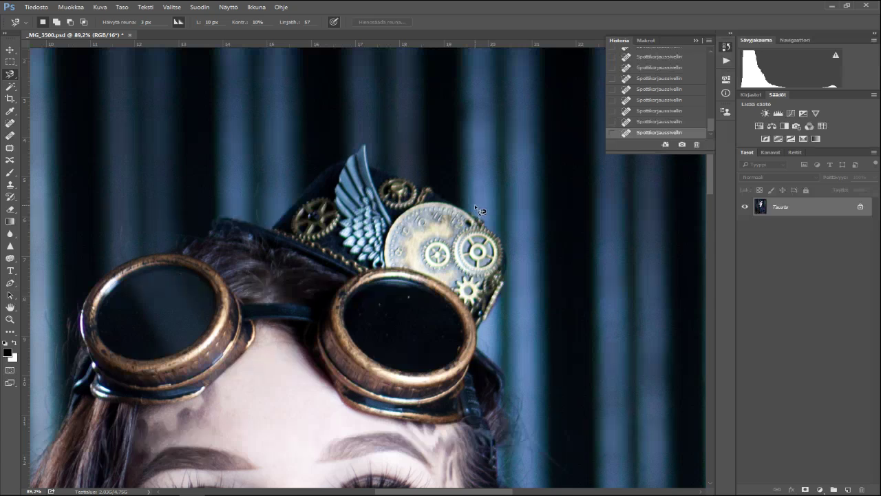
pyautogui.click(9, 74)
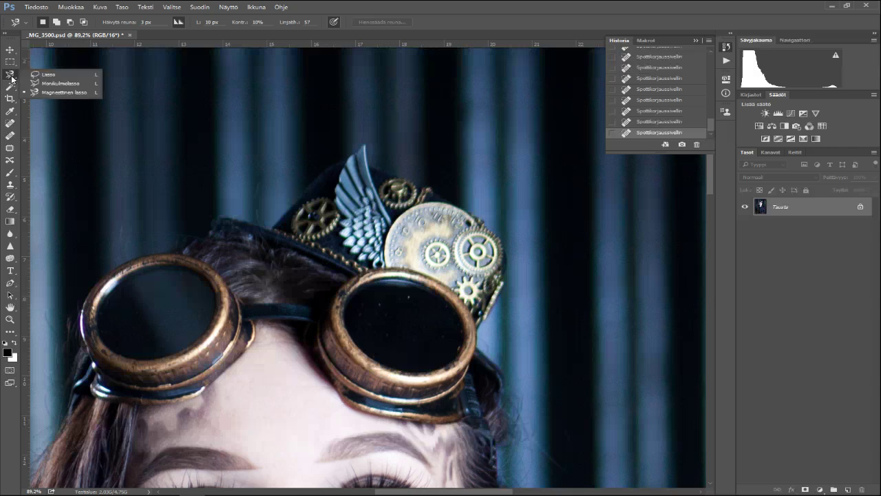
pyautogui.click(64, 93)
# Select a curtain area along the hat's gear edge with the Magnetic Lasso and copy it to a new layer
pyautogui.scroll(-5, 398, 224)
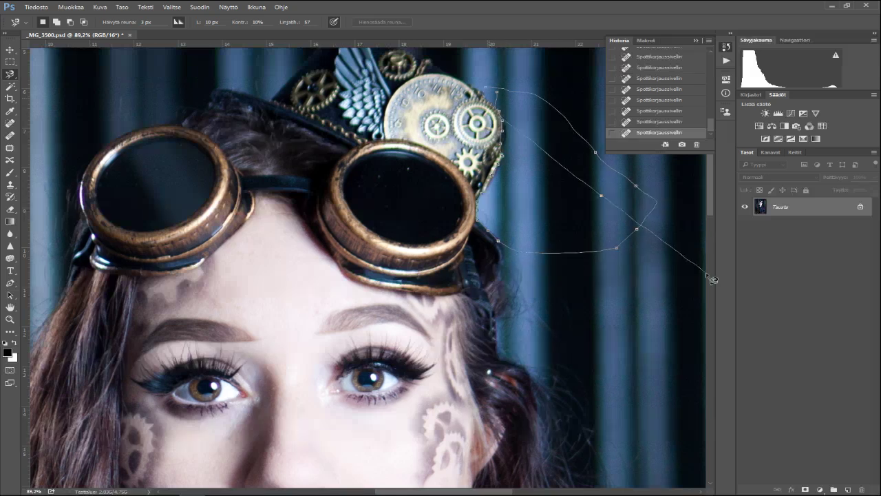
pyautogui.click(498, 101)
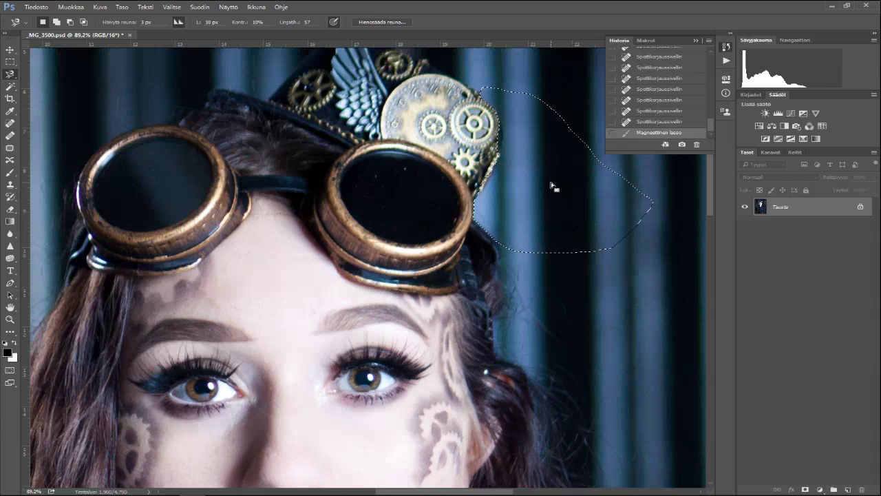
pyautogui.hotkey('ctrl', 'j')
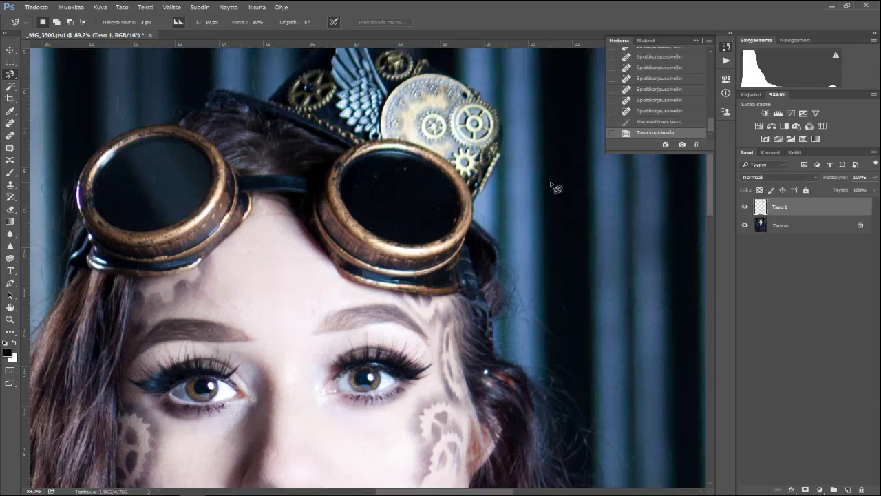
# Cancel the stray lasso path and delete the layer with the copied curtain area
pyautogui.click(566, 221)
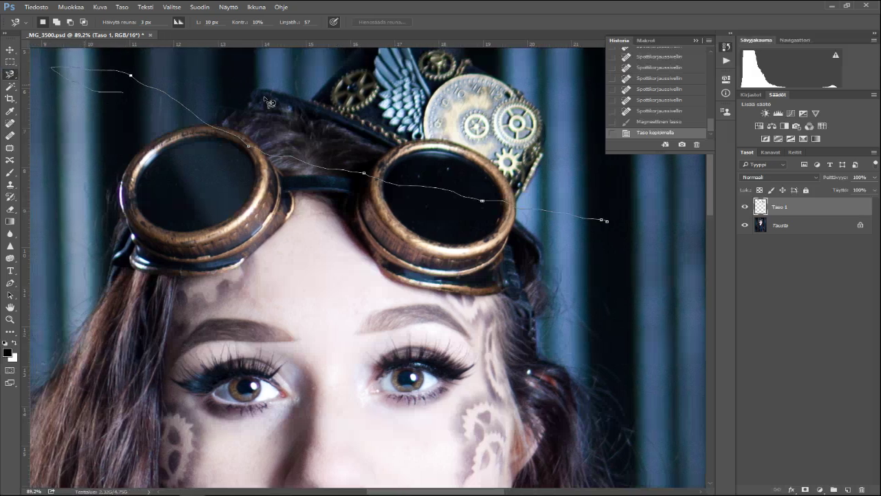
pyautogui.press('Escape')
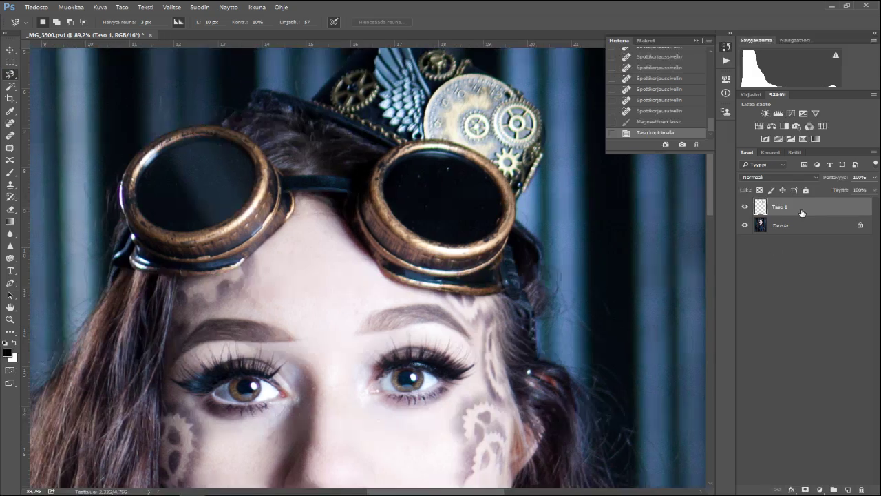
pyautogui.press('Delete')
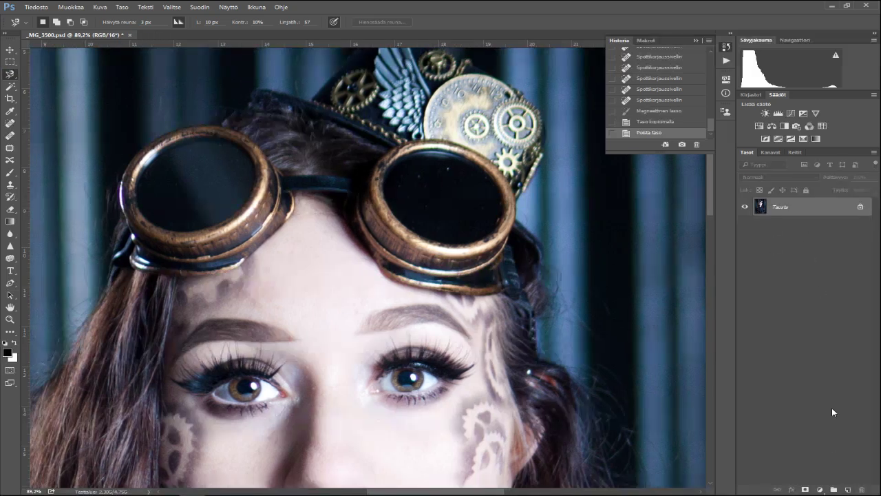
# Duplicate the background layer, try tracing the hat's gear edge with the Magnetic Lasso, and clear the selection
pyautogui.hotkey('ctrl', 'j')
pyautogui.scroll(5, 615, 255)
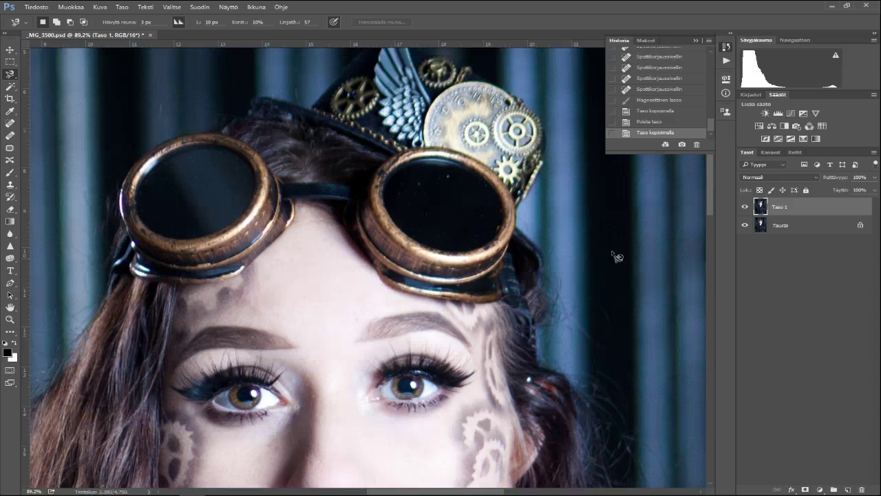
pyautogui.click(515, 201)
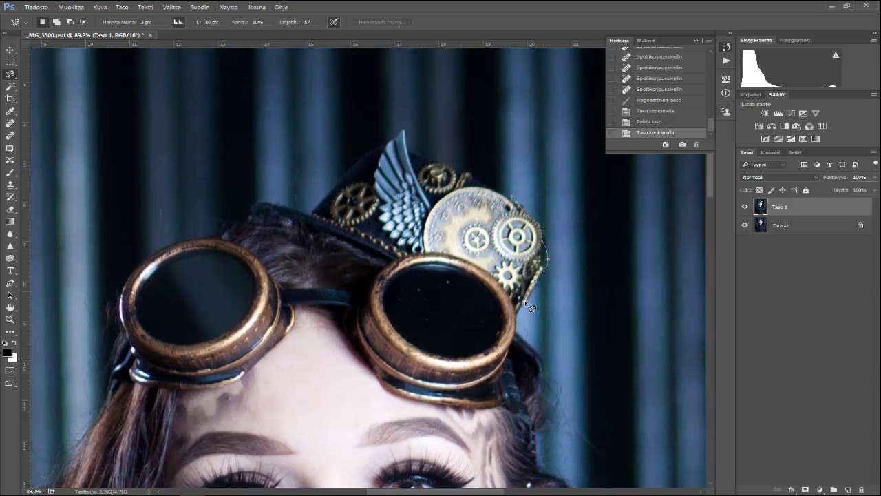
pyautogui.moveTo(525, 330)
pyautogui.mouseDown()
pyautogui.moveTo(562, 362)
pyautogui.moveTo(652, 357)
pyautogui.moveTo(669, 282)
pyautogui.moveTo(649, 210)
pyautogui.moveTo(525, 192)
pyautogui.mouseUp()
pyautogui.click(515, 201)
pyautogui.hotkey('ctrl', 'd')
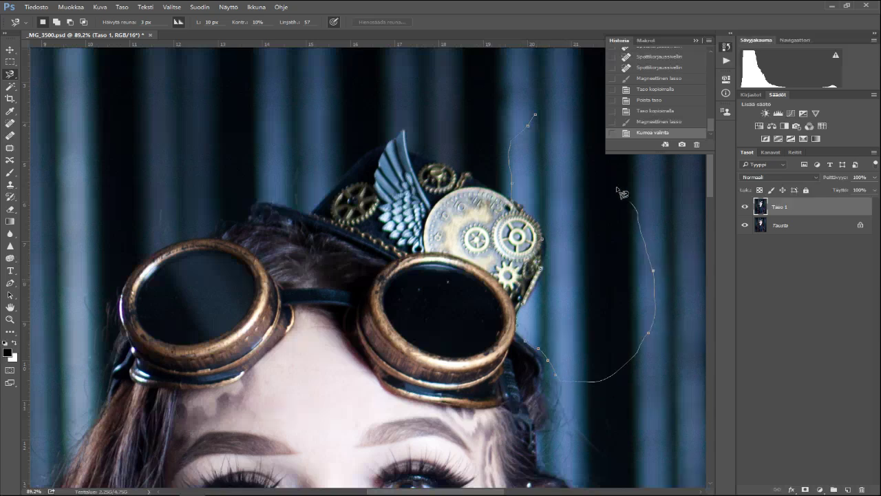
# Enclose the curtain beside the hat with the Magnetic Lasso, erase it from the duplicate layer, and toggle the background's visibility to compare
pyautogui.click(535, 117)
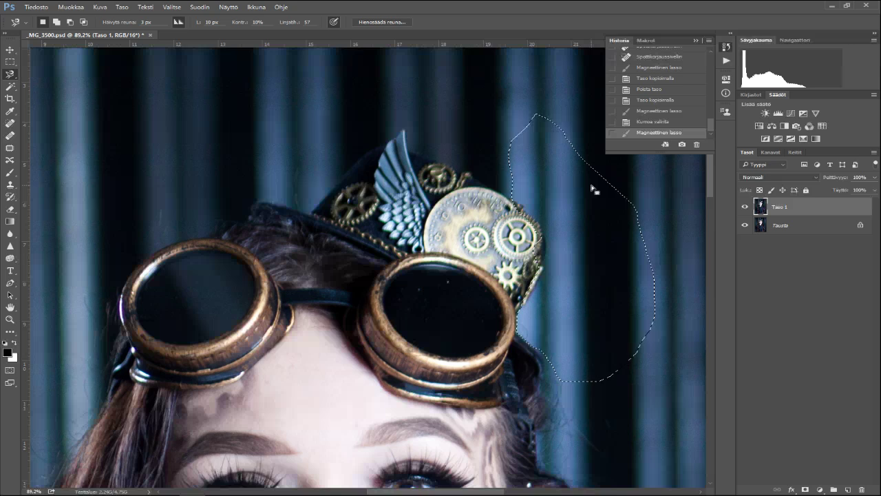
pyautogui.press('Delete')
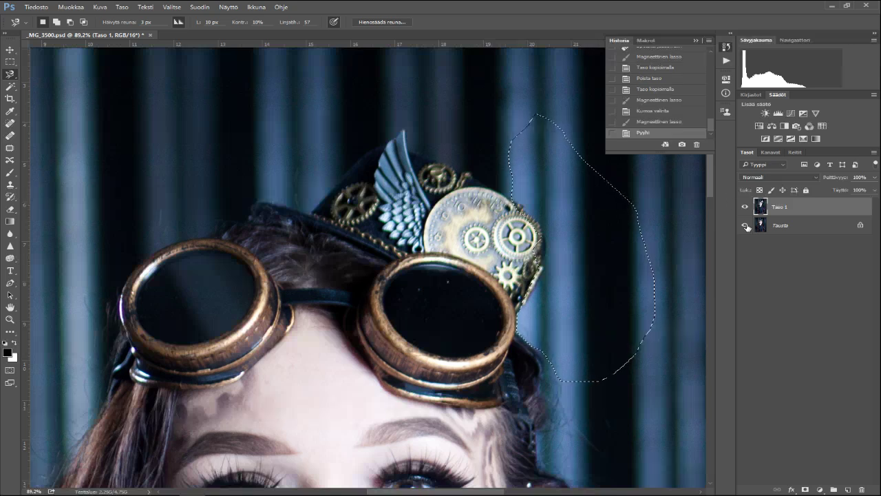
pyautogui.click(745, 225)
pyautogui.click(745, 225)
pyautogui.click(744, 225)
pyautogui.click(745, 225)
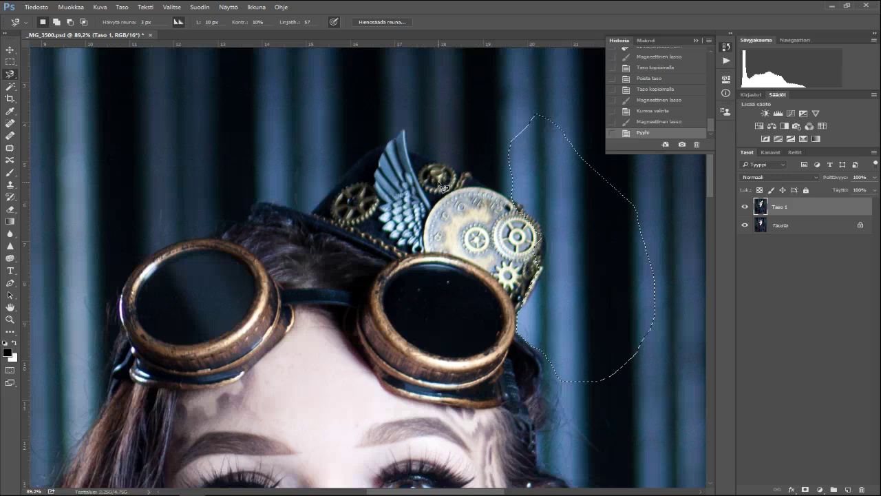
# Outline a small patch of the curtain away from the hat with the Magnetic Lasso and set the feather to 0 px
pyautogui.click(181, 125)
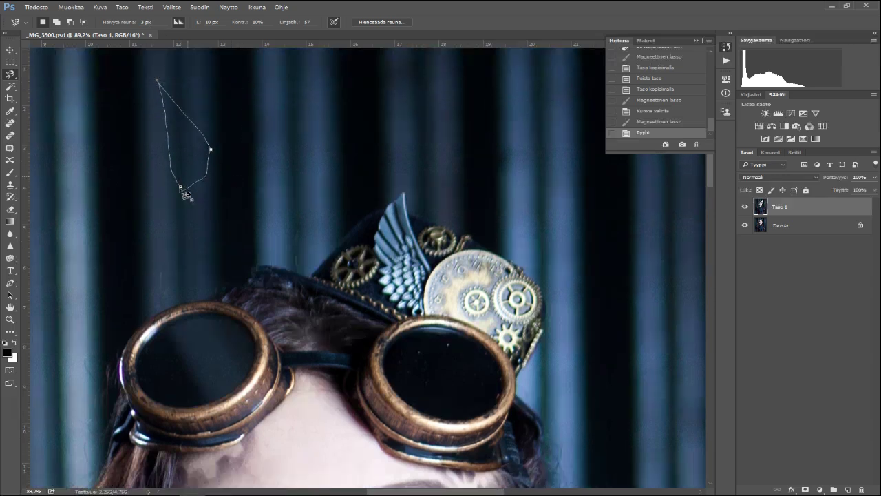
pyautogui.click(181, 187)
pyautogui.click(147, 22)
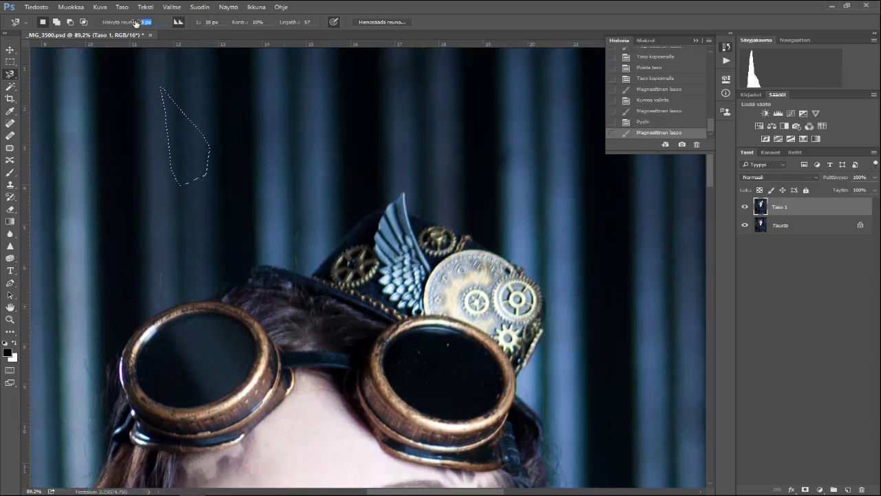
pyautogui.write('0')
# Erase an unfeathered Magnetic Lasso selection above the hat's wing from the duplicate layer and hide the background layer
pyautogui.click(285, 144)
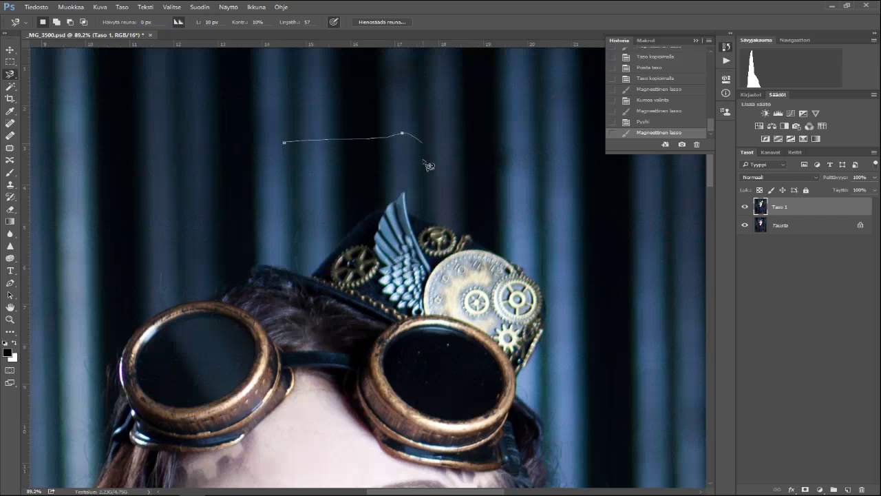
pyautogui.click(285, 145)
pyautogui.press('Delete')
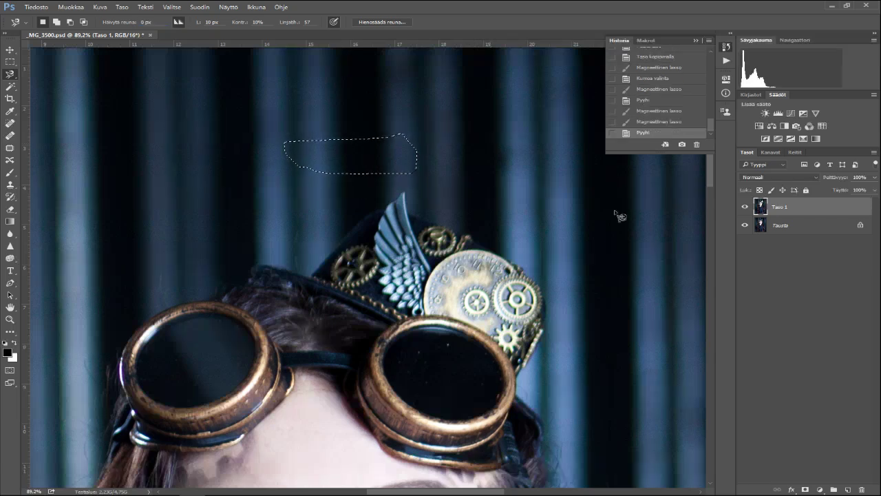
pyautogui.click(745, 226)
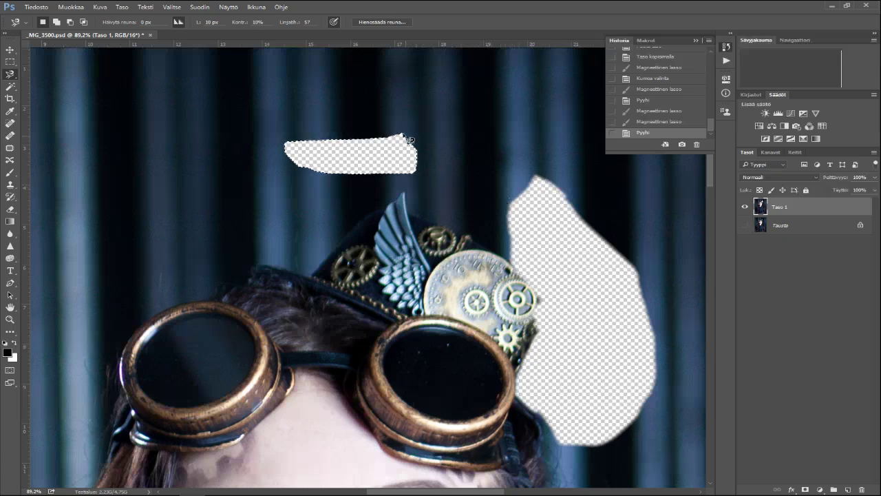
# Clear the selection, show the background layer again, and delete the duplicate layer with the erased areas
pyautogui.click(11, 62)
pyautogui.click(482, 99)
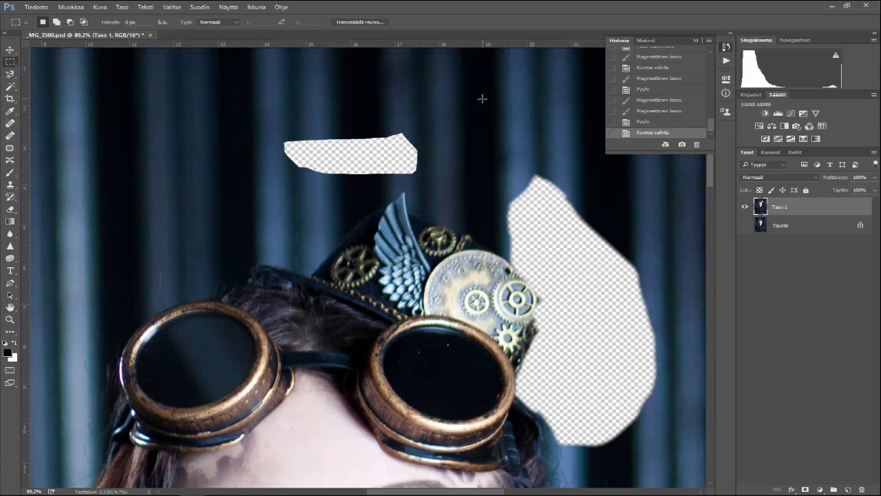
pyautogui.click(744, 207)
pyautogui.click(745, 207)
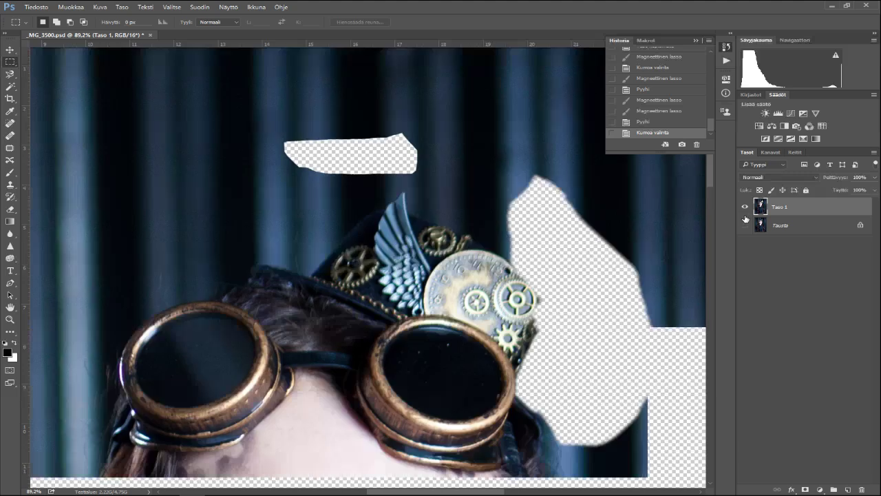
pyautogui.click(745, 225)
pyautogui.press('Delete')
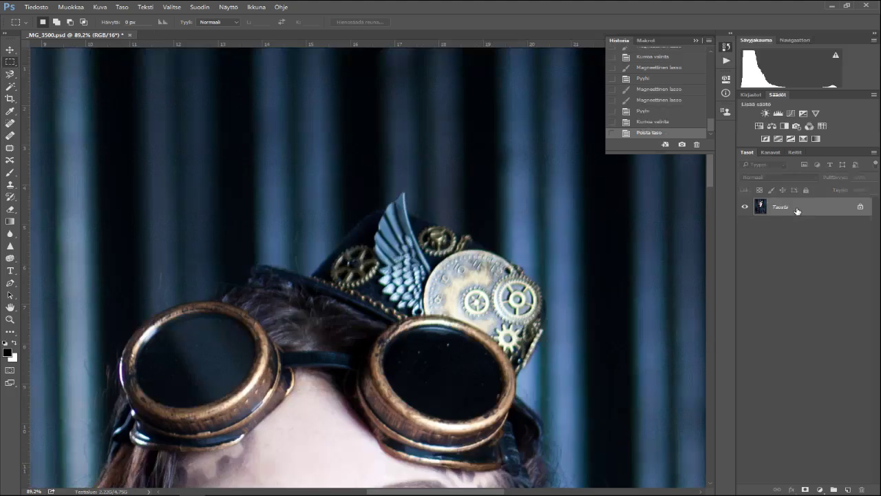
# Duplicate the background layer and enclose a seven-cornered curtain area above the hat with the Polygonal Lasso
pyautogui.hotkey('ctrl', 'j')
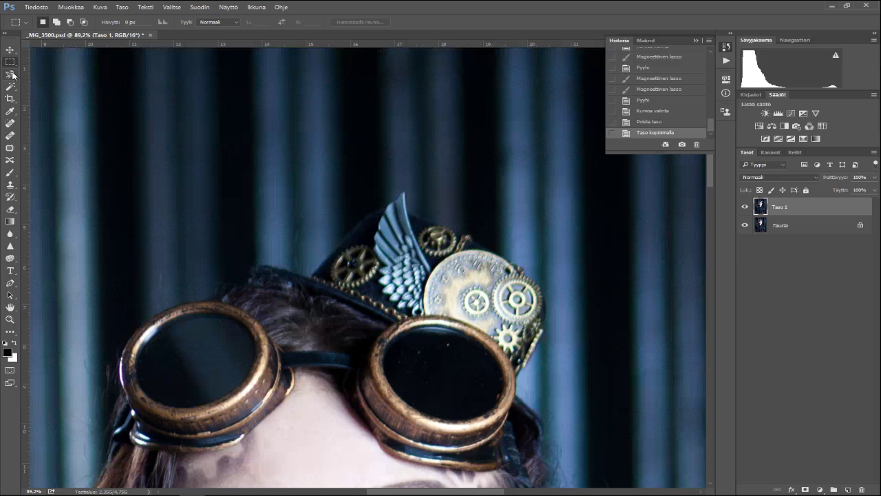
pyautogui.moveTo(10, 73); pyautogui.dragTo(68, 85)
pyautogui.click(443, 90)
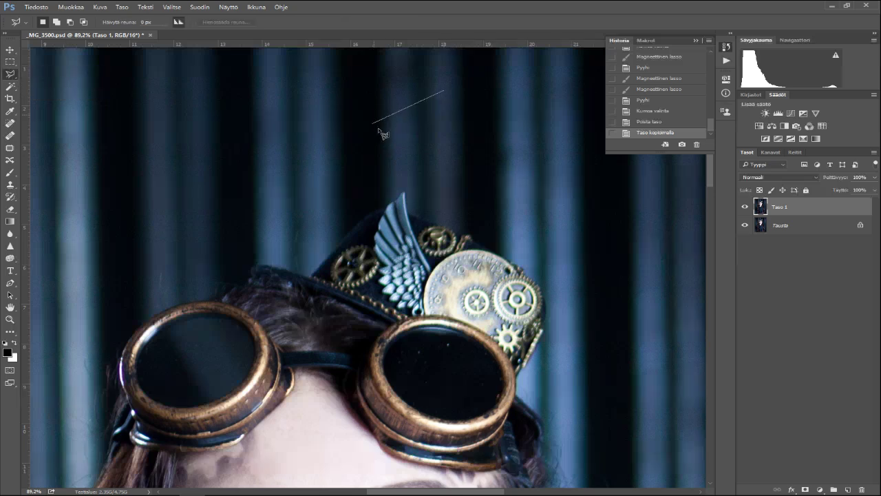
pyautogui.click(387, 134)
pyautogui.click(482, 193)
pyautogui.click(570, 206)
pyautogui.click(551, 153)
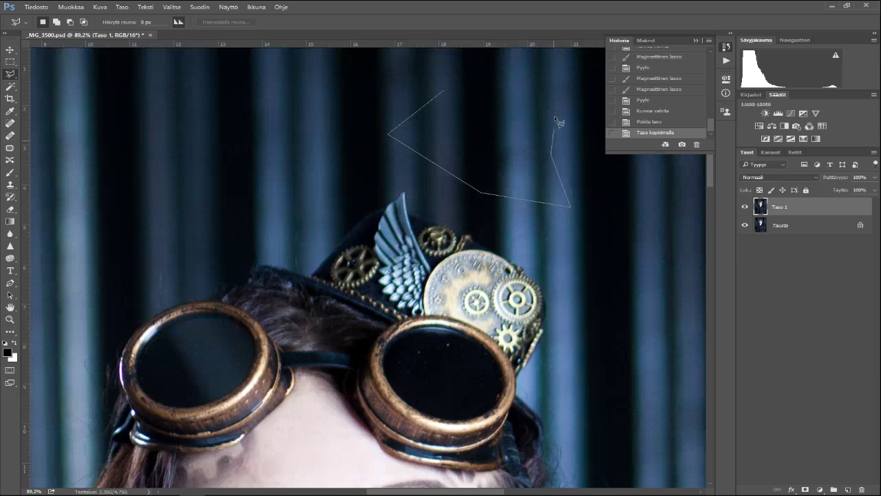
pyautogui.click(554, 106)
pyautogui.click(526, 81)
pyautogui.click(444, 90)
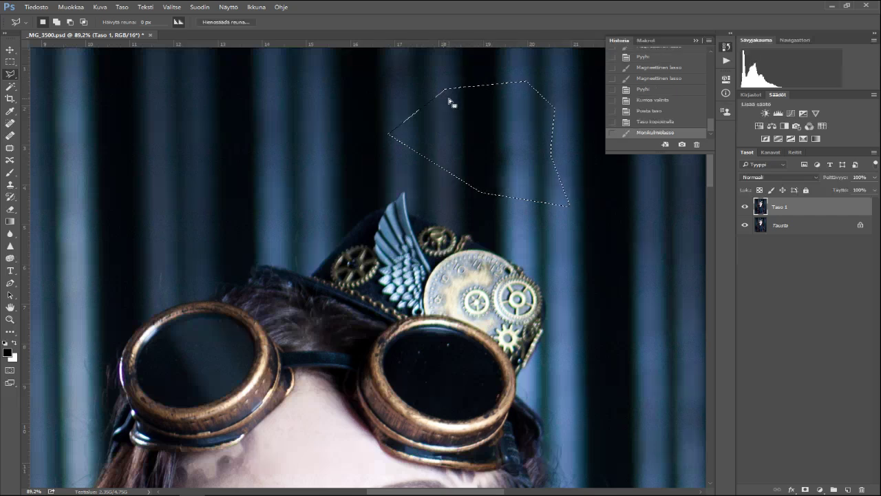
# Clear the polygonal selection and outline several freehand areas of the curtain around the hat with the Lasso tool, feathered about 20 px
pyautogui.rightClick(13, 76)
pyautogui.click(41, 72)
pyautogui.hotkey('ctrl', 'd')
pyautogui.moveTo(323, 88)
pyautogui.mouseDown()
pyautogui.moveTo(207, 108)
pyautogui.moveTo(318, 88)
pyautogui.mouseUp()
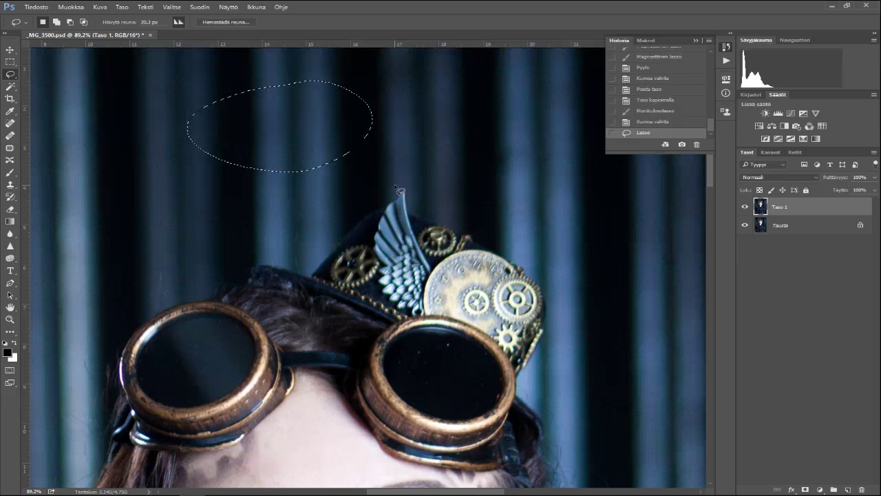
pyautogui.moveTo(530, 127)
pyautogui.mouseDown()
pyautogui.moveTo(461, 162)
pyautogui.moveTo(513, 180)
pyautogui.mouseUp()
pyautogui.moveTo(582, 207)
pyautogui.mouseDown()
pyautogui.moveTo(668, 299)
pyautogui.moveTo(658, 275)
pyautogui.mouseUp()
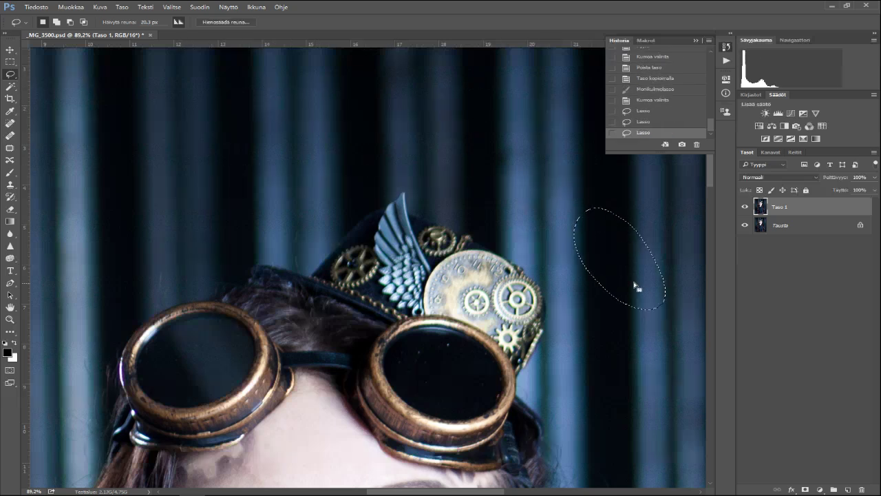
pyautogui.moveTo(501, 126); pyautogui.dragTo(520, 150)
pyautogui.moveTo(298, 94)
pyautogui.mouseDown()
pyautogui.moveTo(199, 151)
pyautogui.moveTo(133, 230)
pyautogui.moveTo(260, 242)
pyautogui.moveTo(387, 196)
pyautogui.moveTo(550, 231)
pyautogui.moveTo(484, 113)
pyautogui.moveTo(299, 97)
pyautogui.mouseUp()
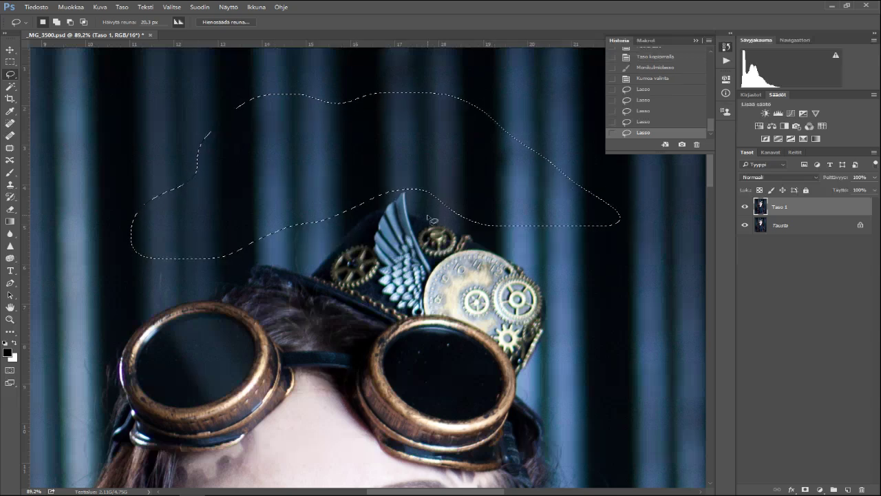
# Switch to the Rectangular Marquee tool and clear the freehand selection over the curtain
pyautogui.click(12, 63)
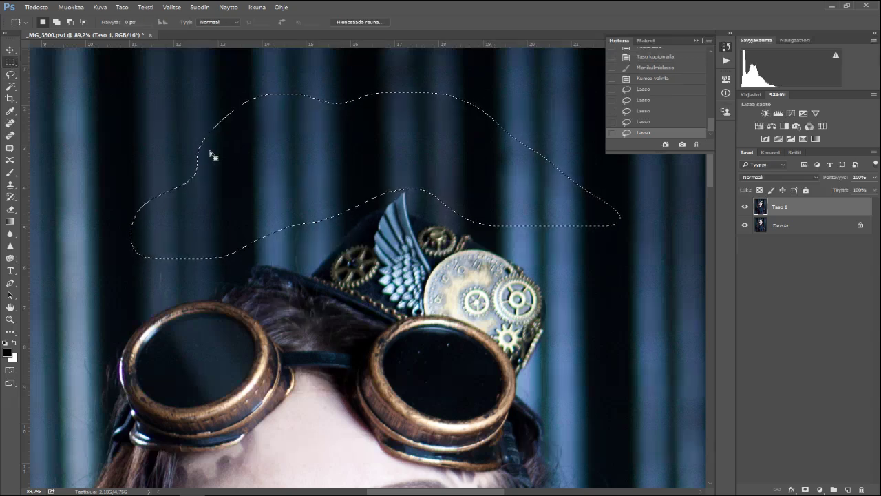
pyautogui.click(154, 123)
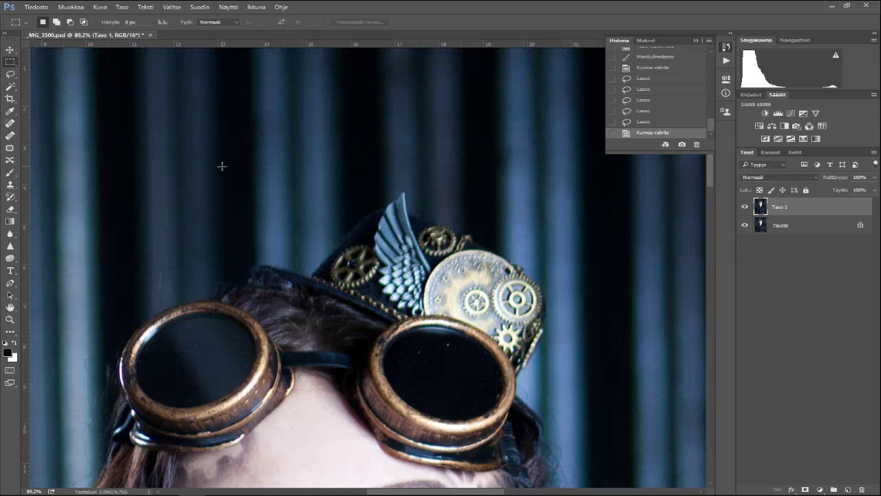
pyautogui.scroll(-5, 207, 181)
pyautogui.scroll(-1, 200, 187)
pyautogui.scroll(4, 200, 187)
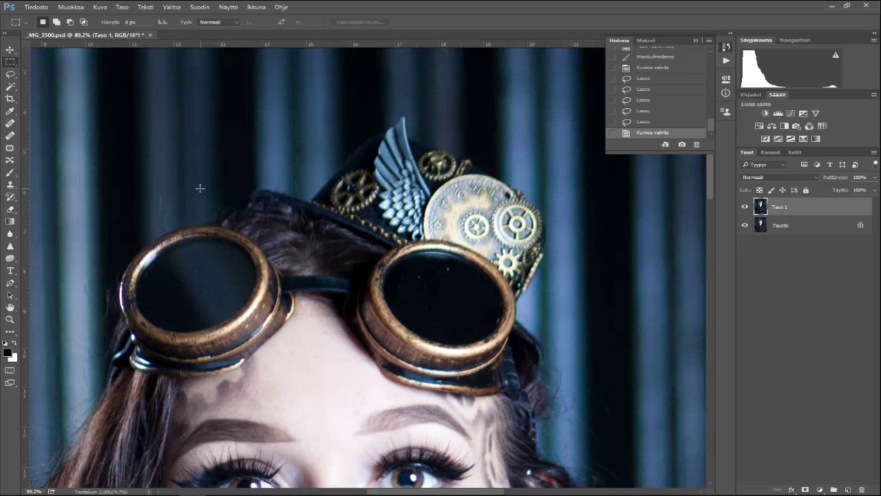
# Check the filter choices with no layer selected, and select and duplicate the layer Taso 1
pyautogui.click(205, 7)
pyautogui.click(799, 249)
pyautogui.click(798, 249)
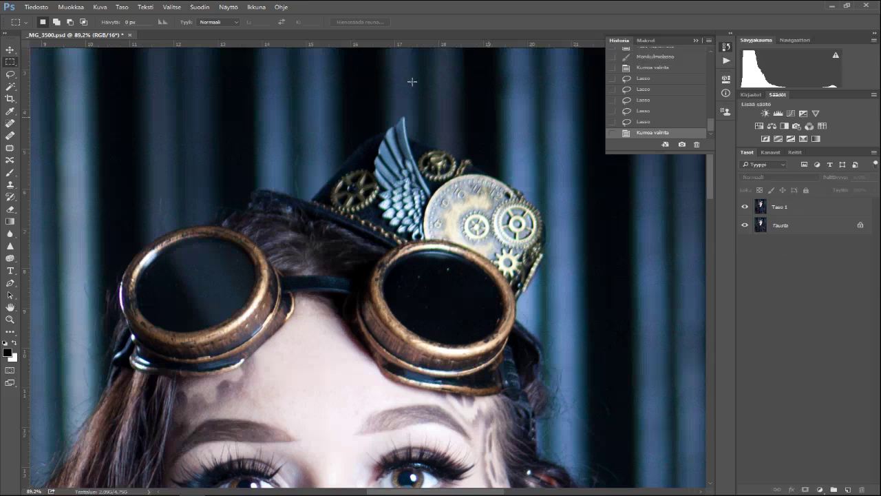
pyautogui.click(201, 7)
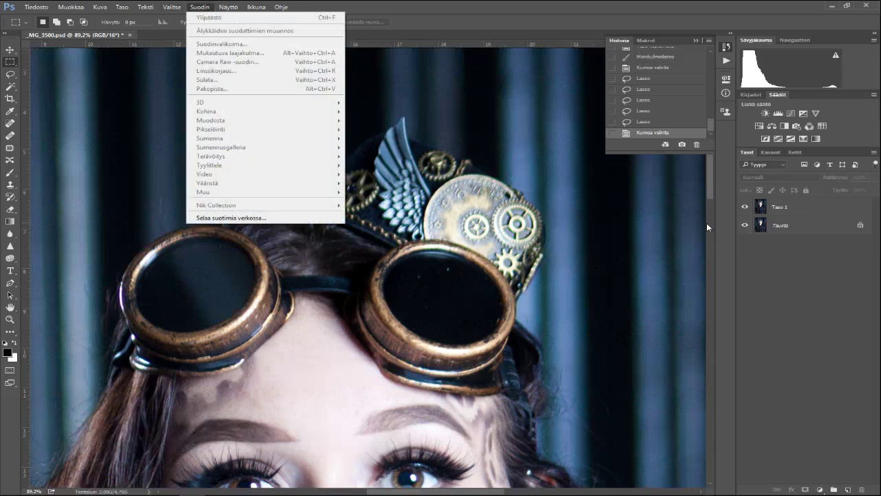
pyautogui.click(809, 235)
pyautogui.click(808, 209)
pyautogui.hotkey('ctrl', 'j')
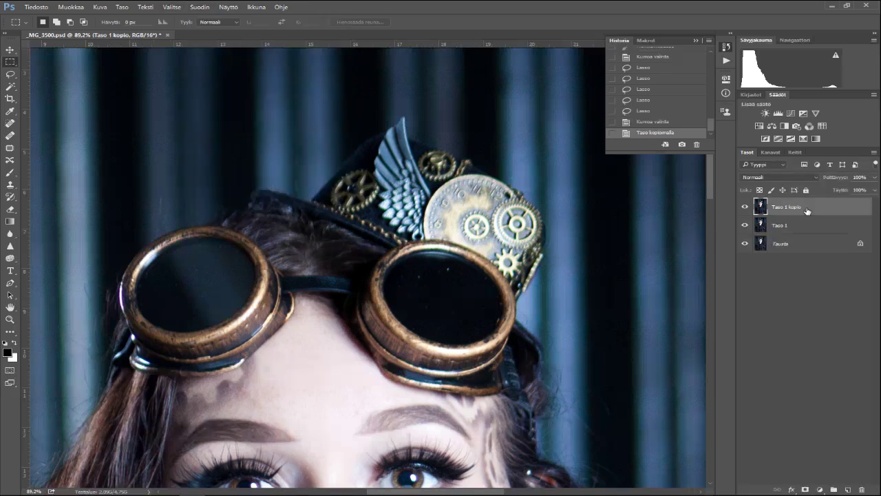
# Make the duplicate layer Taso 1 kopio active and look through the Other (Muu) group of filters
pyautogui.click(781, 225)
pyautogui.click(778, 210)
pyautogui.click(201, 8)
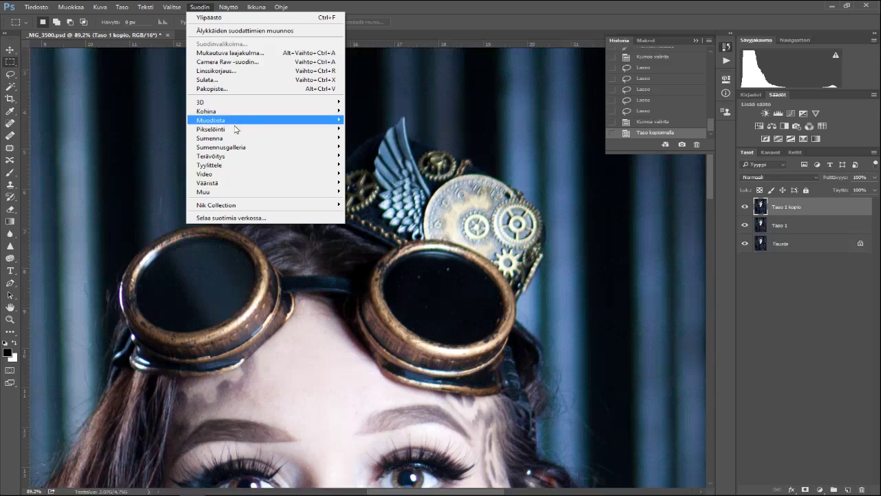
pyautogui.moveTo(237, 192)
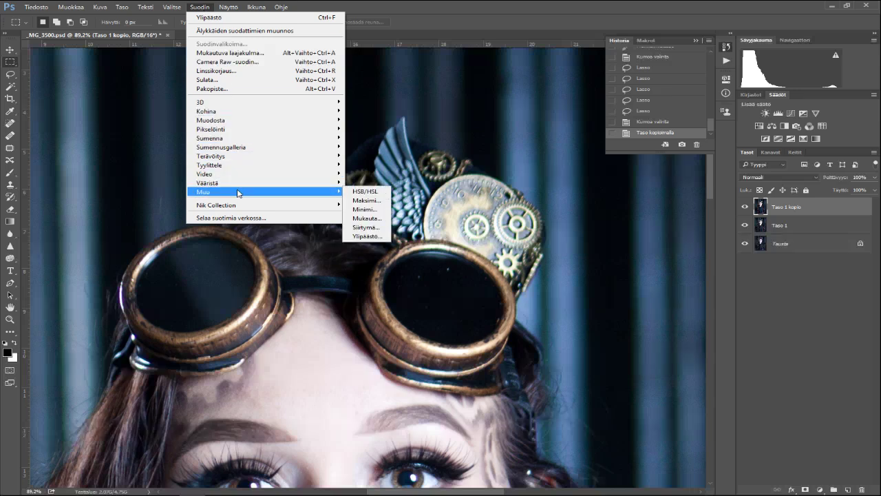
pyautogui.click(805, 329)
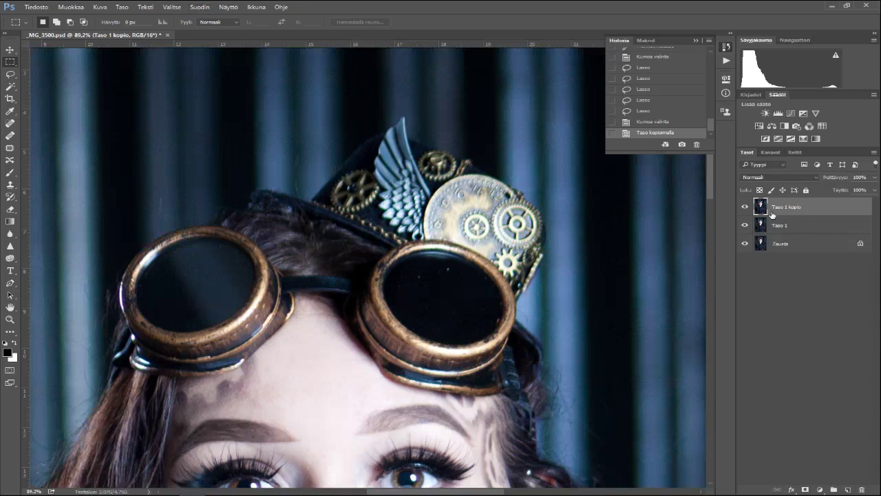
# Try a Gaussian Blur with a radius of 5.8 pixels on the top duplicate layer and cancel it
pyautogui.click(199, 7)
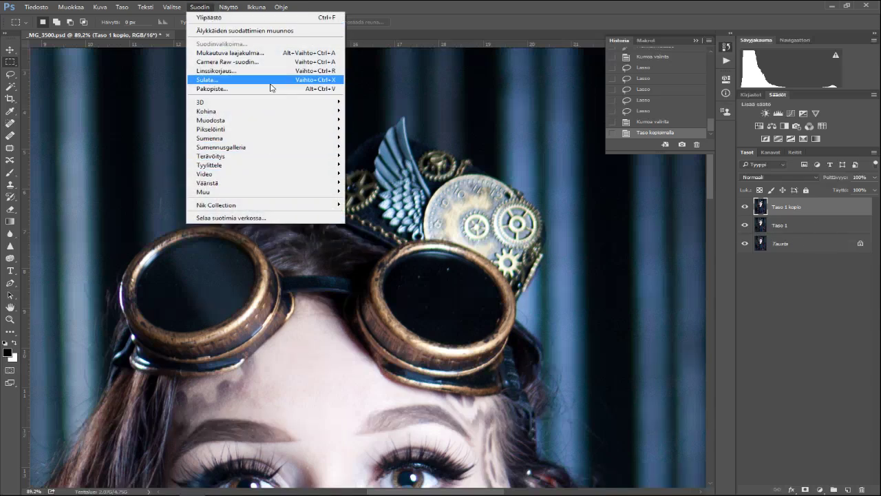
pyautogui.moveTo(272, 115)
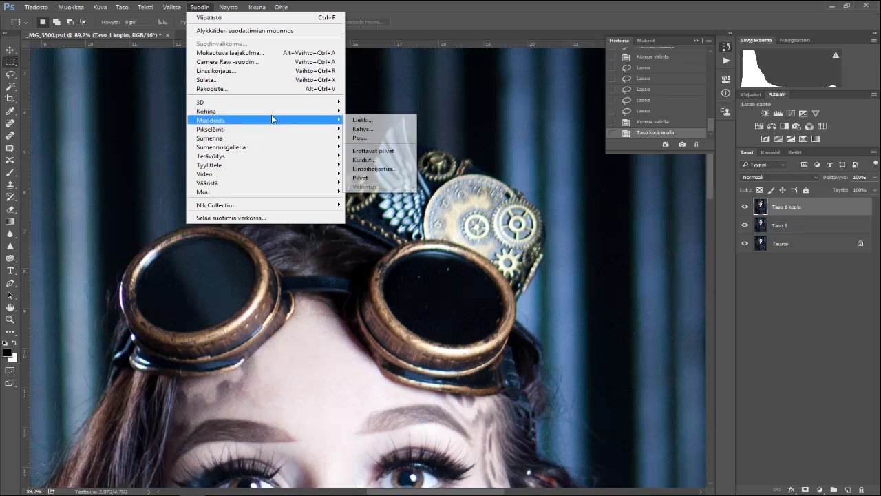
pyautogui.moveTo(262, 154)
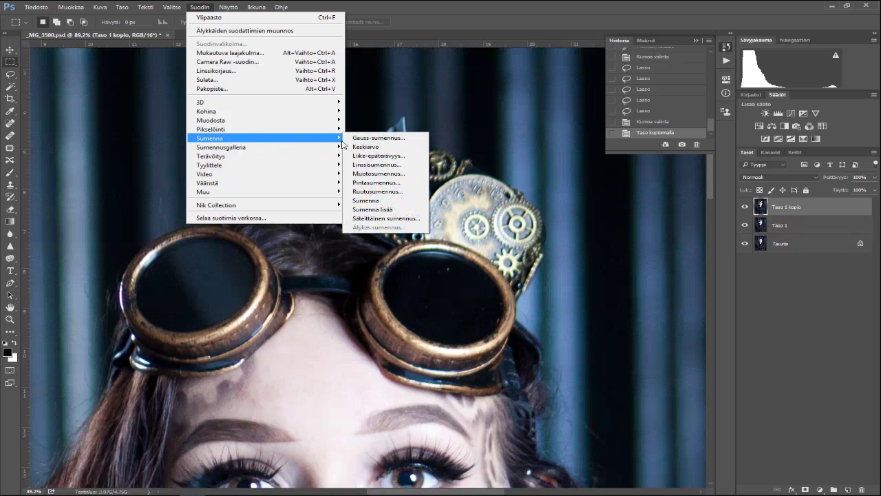
pyautogui.click(375, 137)
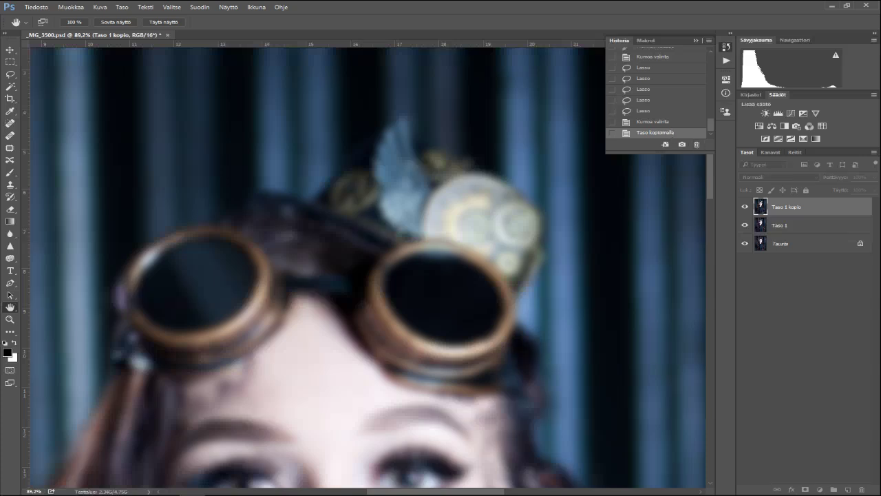
pyautogui.hotkey('ctrl', 'alt', 'f')
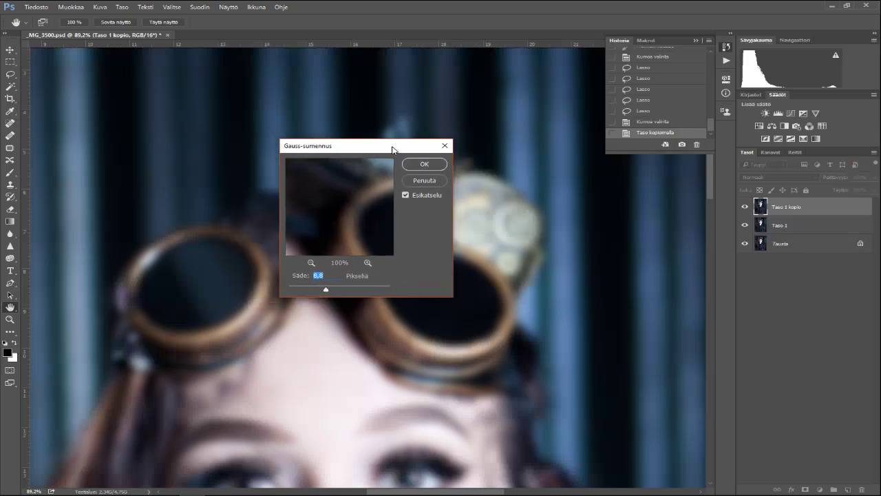
pyautogui.moveTo(322, 289)
pyautogui.mouseDown()
pyautogui.moveTo(312, 290)
pyautogui.moveTo(331, 291)
pyautogui.moveTo(304, 288)
pyautogui.moveTo(318, 289)
pyautogui.mouseUp()
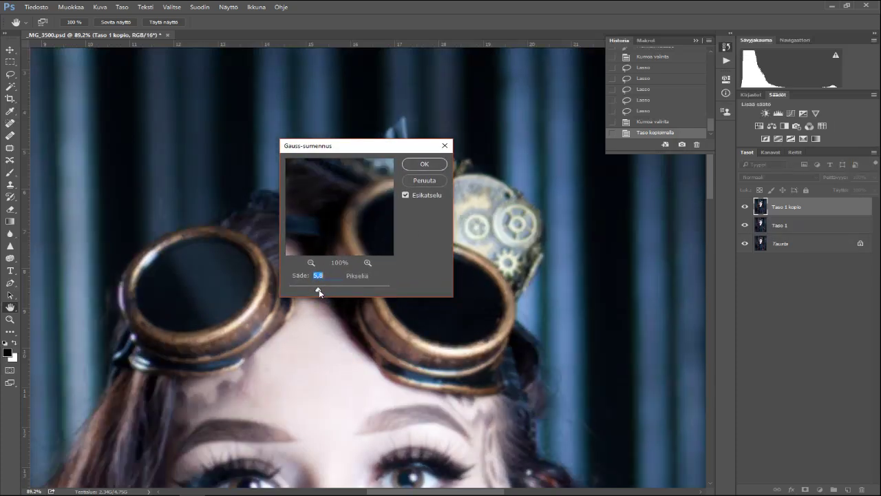
pyautogui.click(425, 182)
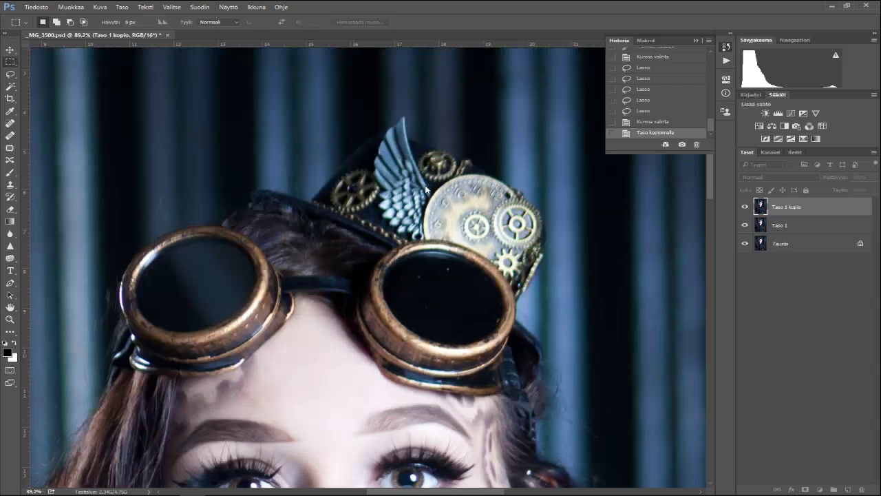
# Apply a High Pass (Ylipäästö) filter with a radius of 1.8 pixels to the top duplicate layer
pyautogui.click(198, 6)
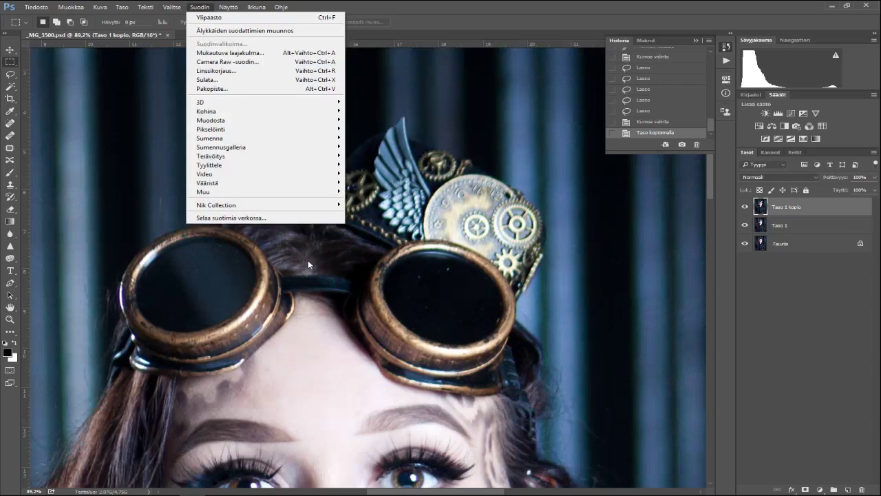
pyautogui.moveTo(266, 192)
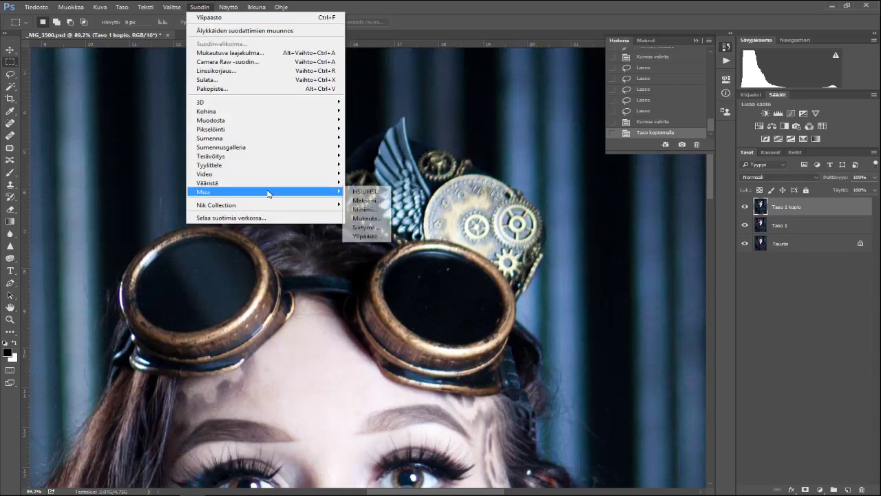
pyautogui.click(372, 237)
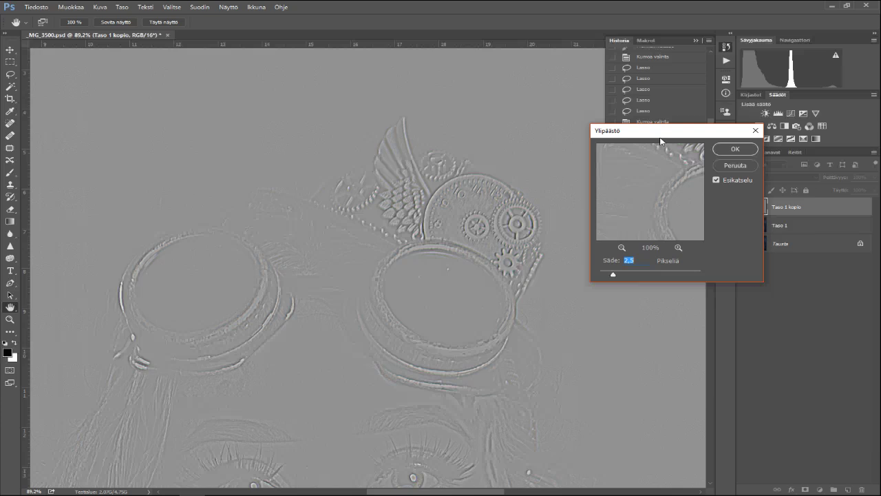
pyautogui.moveTo(660, 139); pyautogui.dragTo(490, 139)
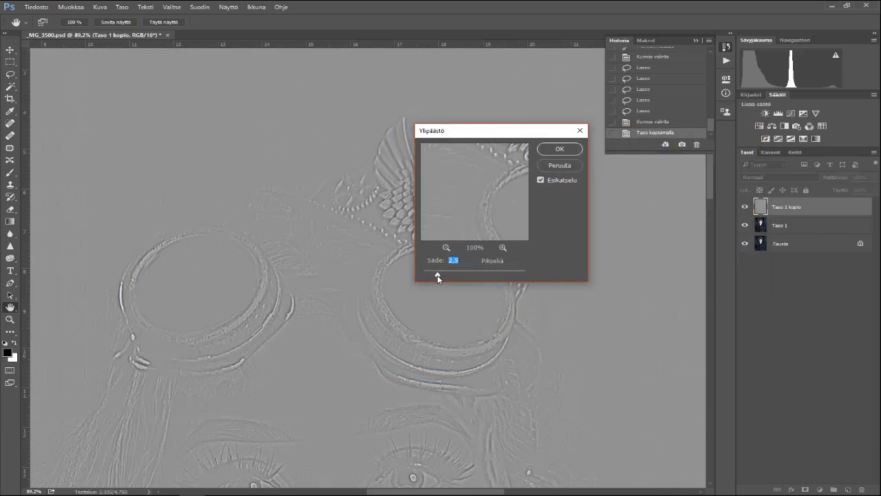
pyautogui.moveTo(438, 277)
pyautogui.mouseDown()
pyautogui.moveTo(473, 275)
pyautogui.moveTo(433, 278)
pyautogui.mouseUp()
pyautogui.doubleClick(453, 260)
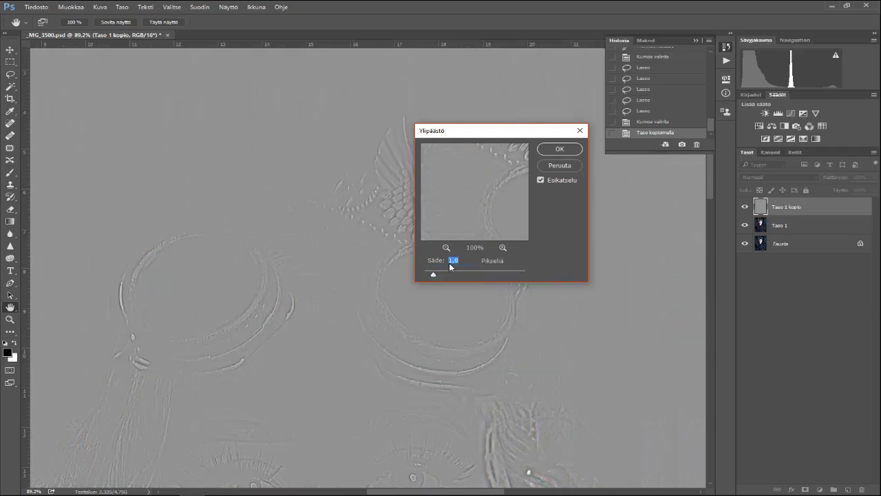
pyautogui.click(560, 149)
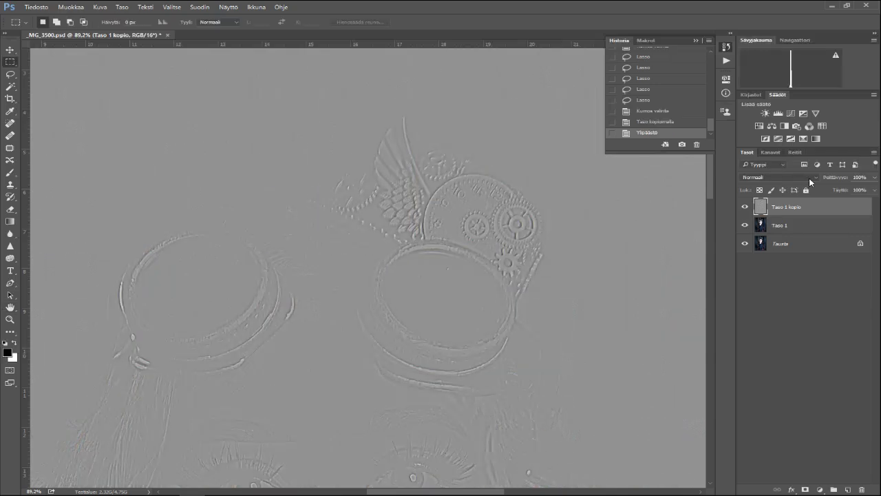
# Set the blend mode of the High Pass layer to Linear Light (Lineaarinen valo)
pyautogui.scroll(-5, 393, 307)
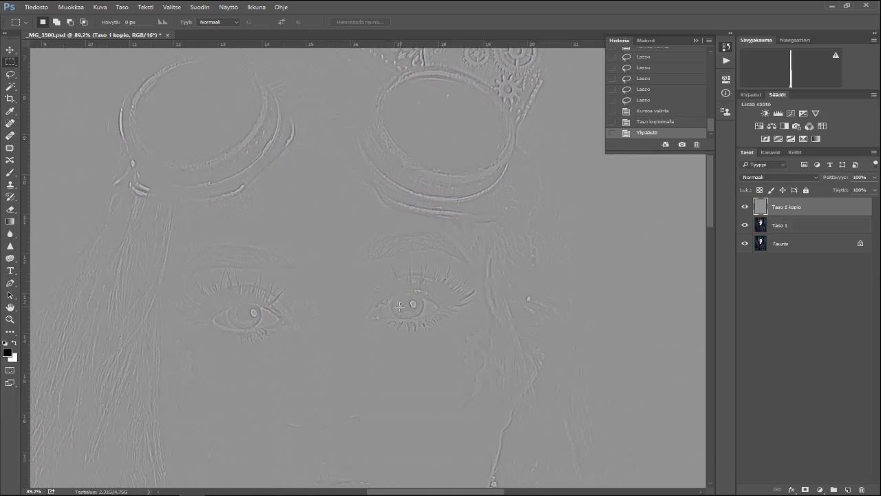
pyautogui.click(798, 177)
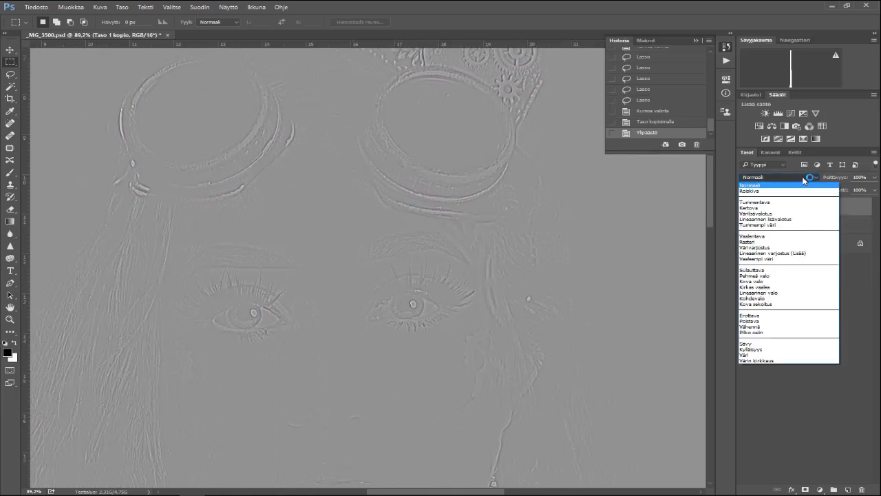
pyautogui.click(784, 293)
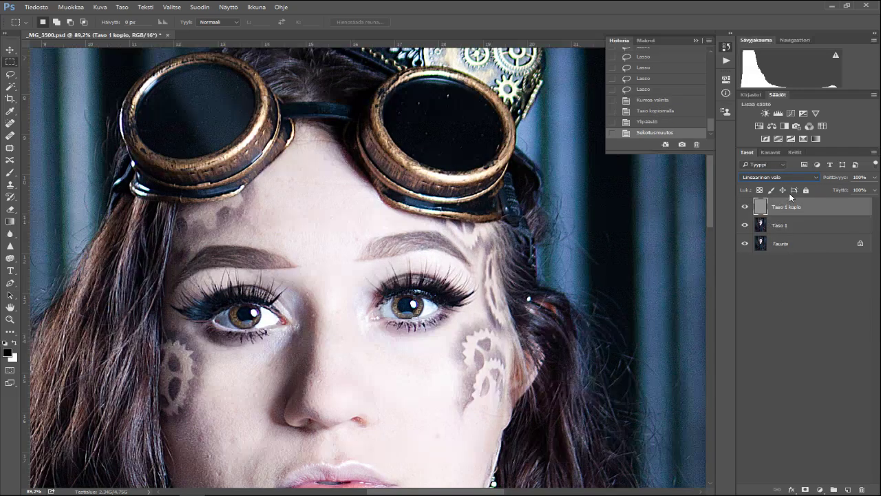
# Try the Soft Light (Pehmeä valo), Screen (Rasteri) and Color Burn (Värilisävalotus) blend modes on the High Pass layer
pyautogui.click(798, 178)
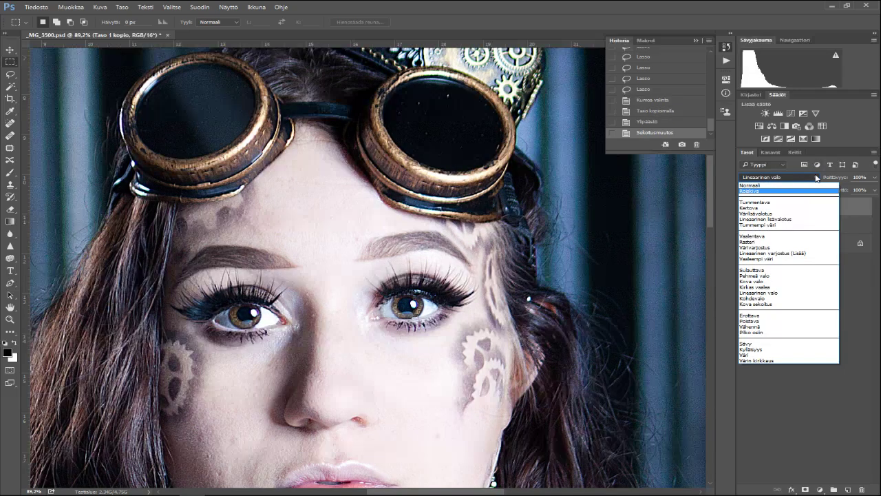
pyautogui.click(817, 179)
pyautogui.click(806, 174)
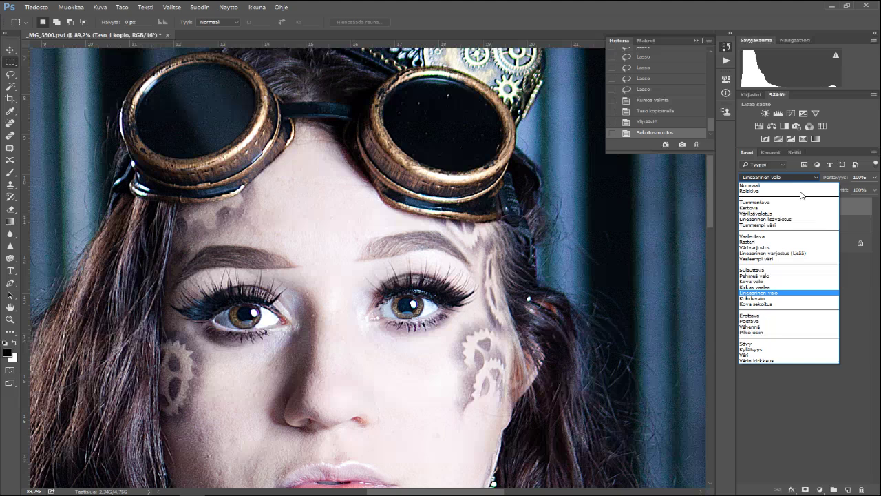
pyautogui.click(767, 275)
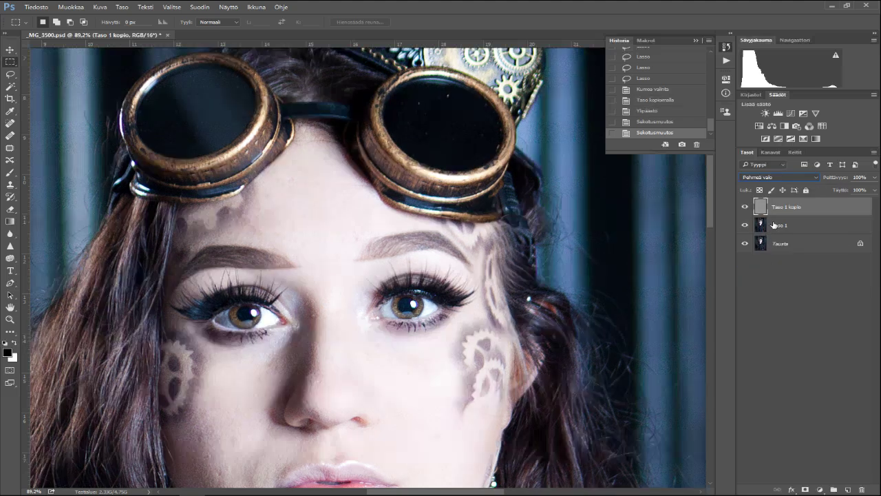
pyautogui.click(785, 176)
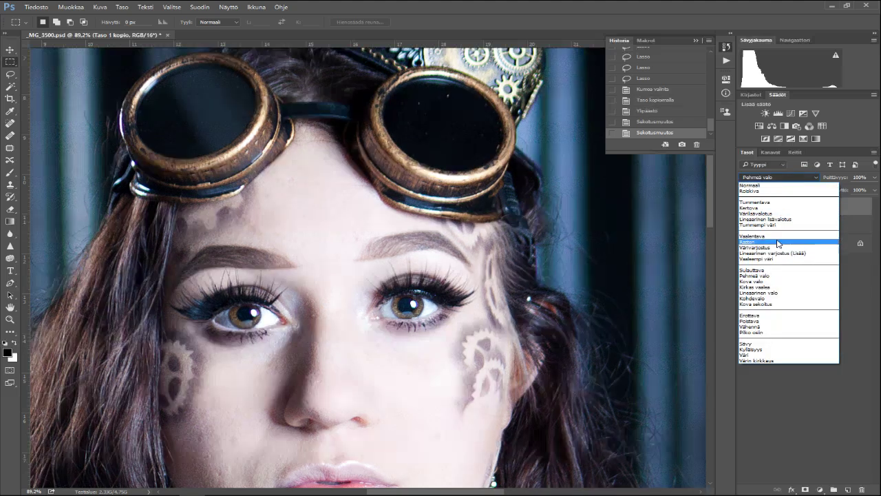
pyautogui.click(778, 243)
pyautogui.click(781, 178)
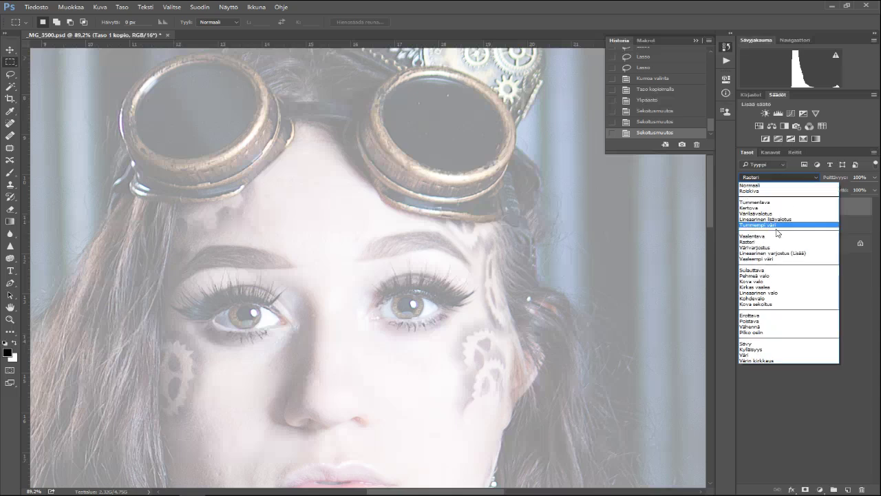
pyautogui.click(766, 213)
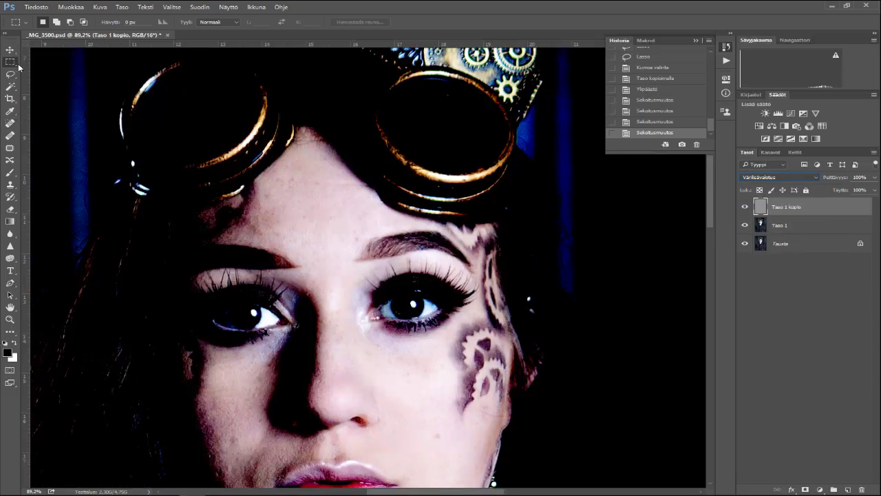
# Set the High Pass layer's blend mode back to Linear Light (Lineaarinen valo) and toggle its visibility to compare the sharpening
pyautogui.click(788, 178)
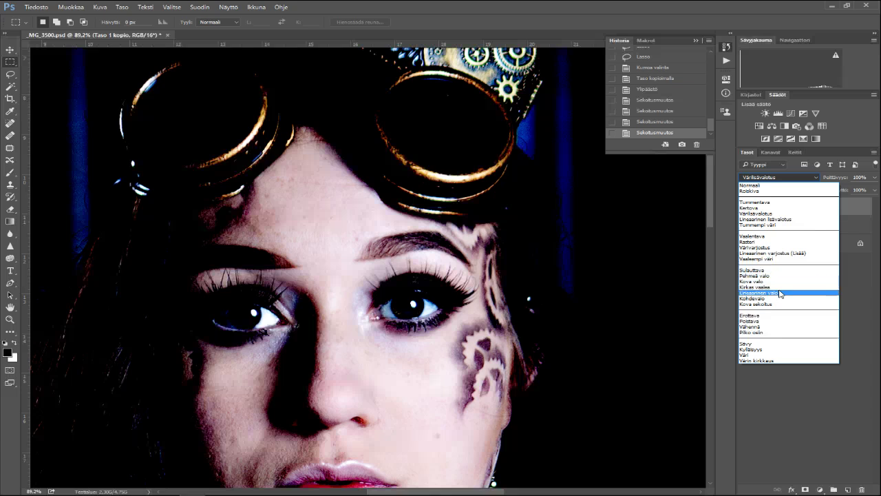
pyautogui.click(780, 293)
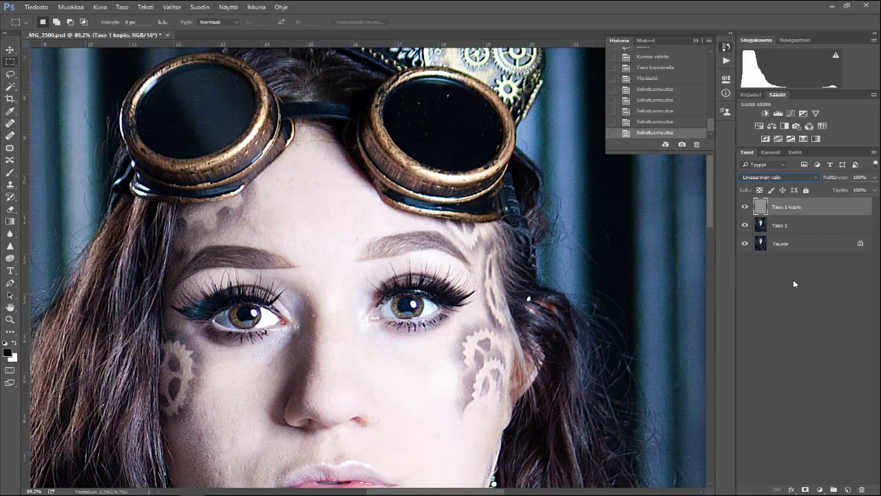
pyautogui.click(745, 206)
pyautogui.click(745, 207)
# Zoom out from the face and examine the sharpened portrait from the headpiece down to the corset
pyautogui.click(10, 319)
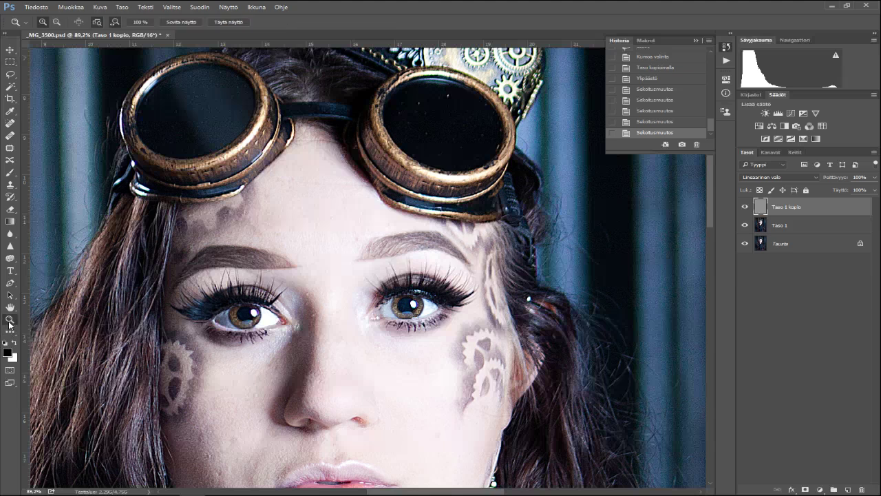
pyautogui.moveTo(361, 287); pyautogui.dragTo(317, 283)
pyautogui.scroll(-5, 330, 296)
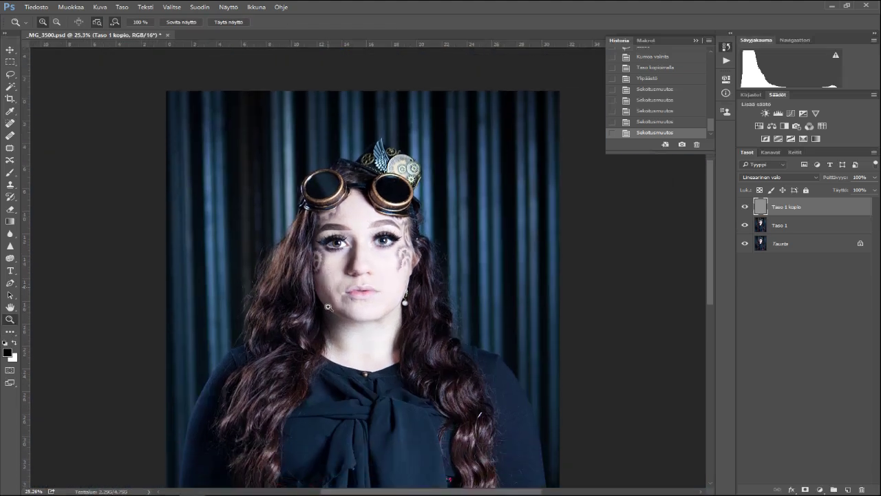
pyautogui.scroll(-5, 336, 306)
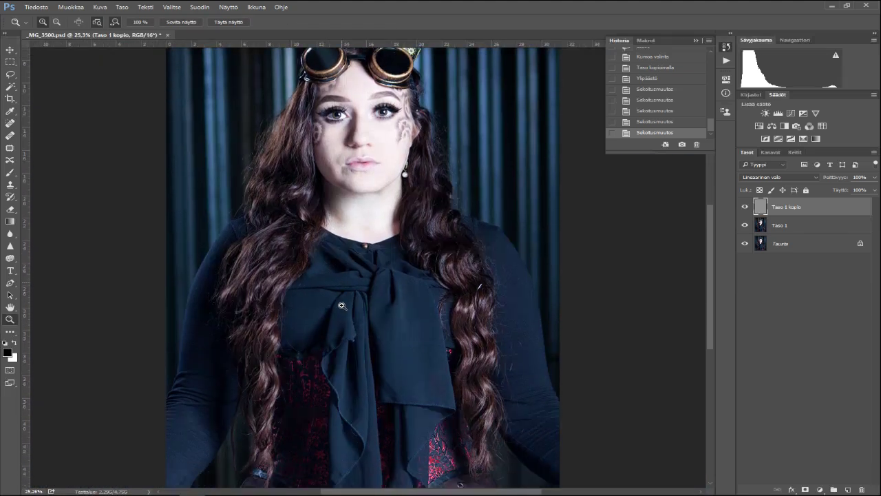
pyautogui.scroll(5, 344, 303)
pyautogui.scroll(5, 343, 303)
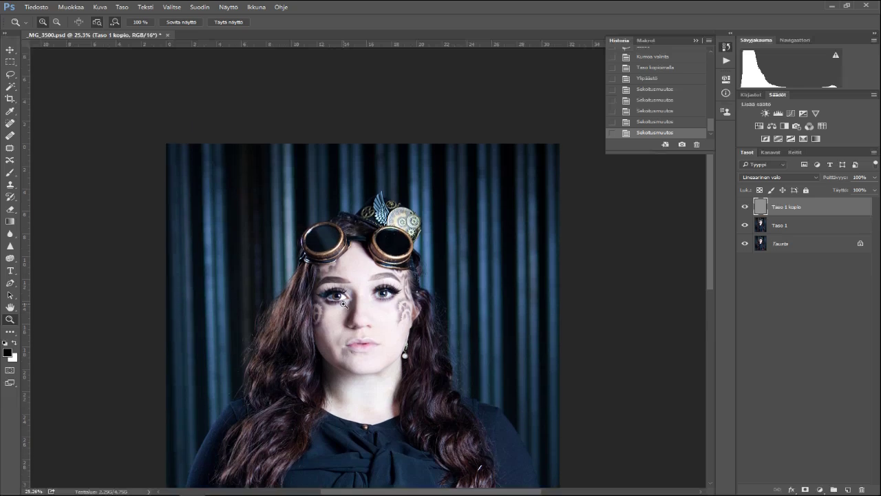
pyautogui.scroll(-5, 345, 303)
pyautogui.scroll(-1, 346, 302)
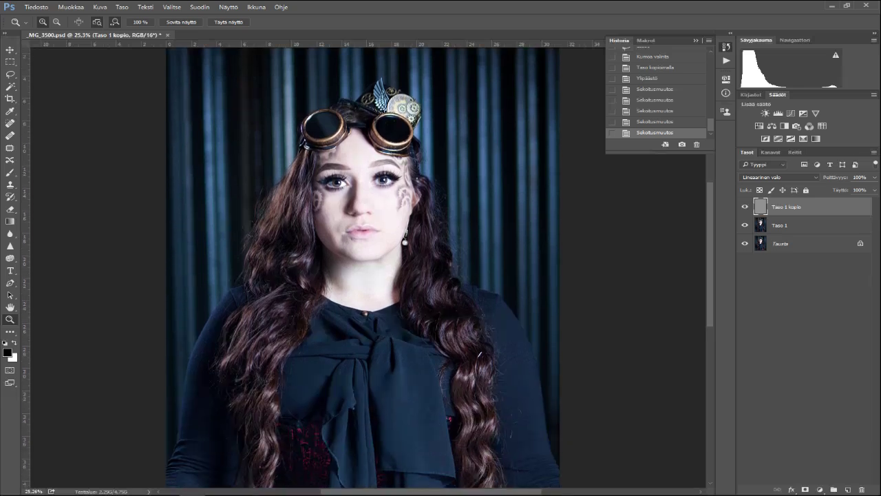